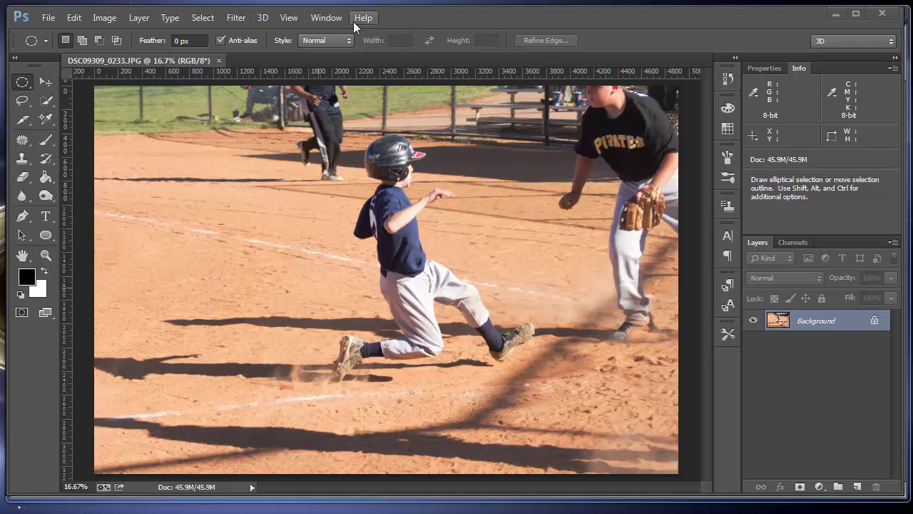
pyautogui.click(48, 18)
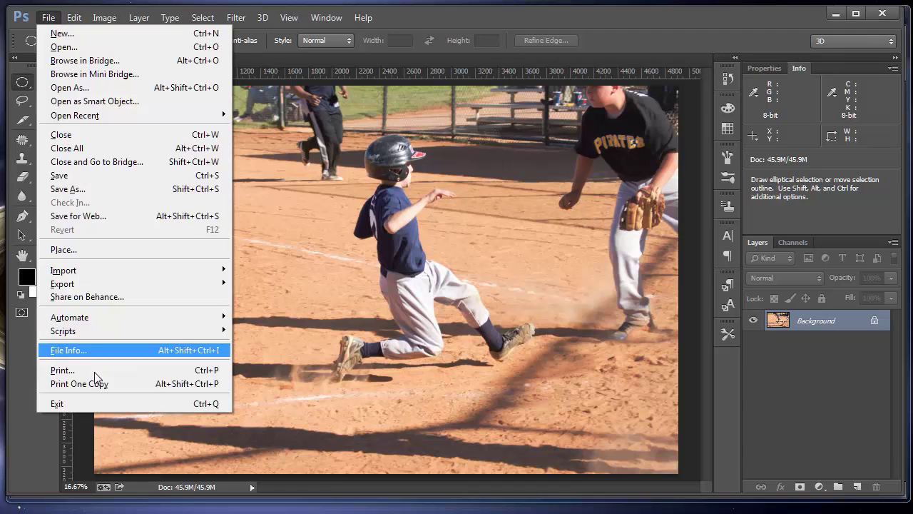
pyautogui.press('Escape')
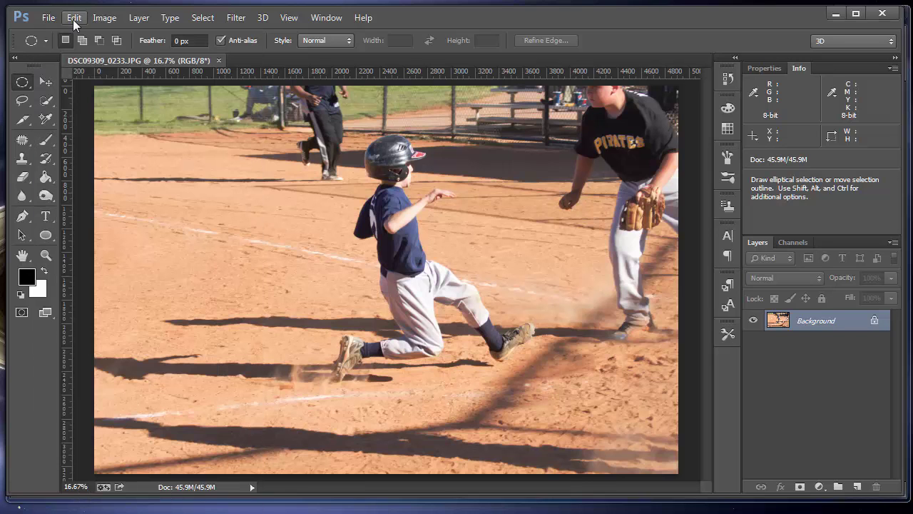
pyautogui.click(366, 22)
pyautogui.click(365, 21)
pyautogui.click(363, 18)
pyautogui.click(447, 22)
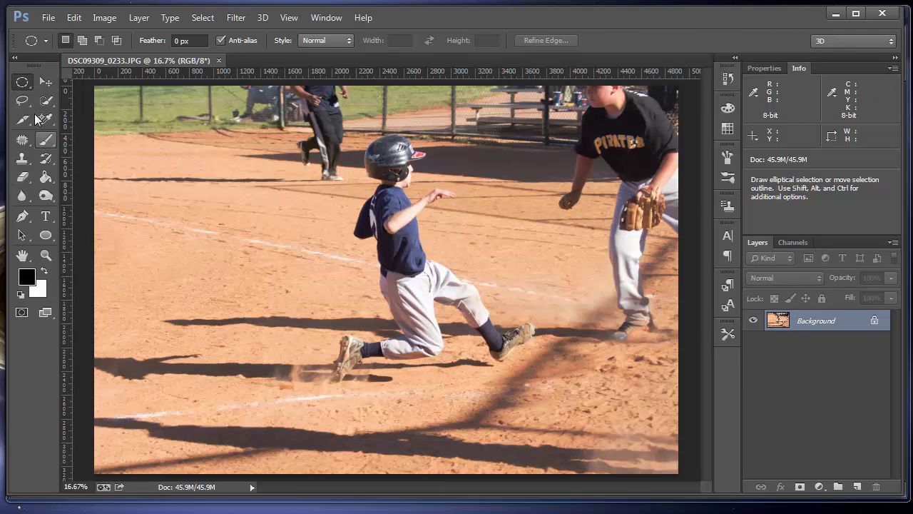
pyautogui.click(33, 58)
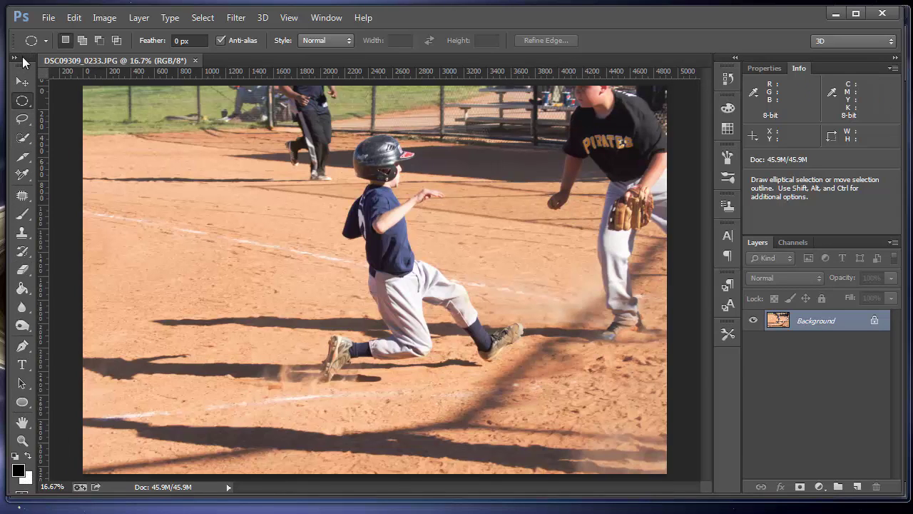
pyautogui.click(23, 58)
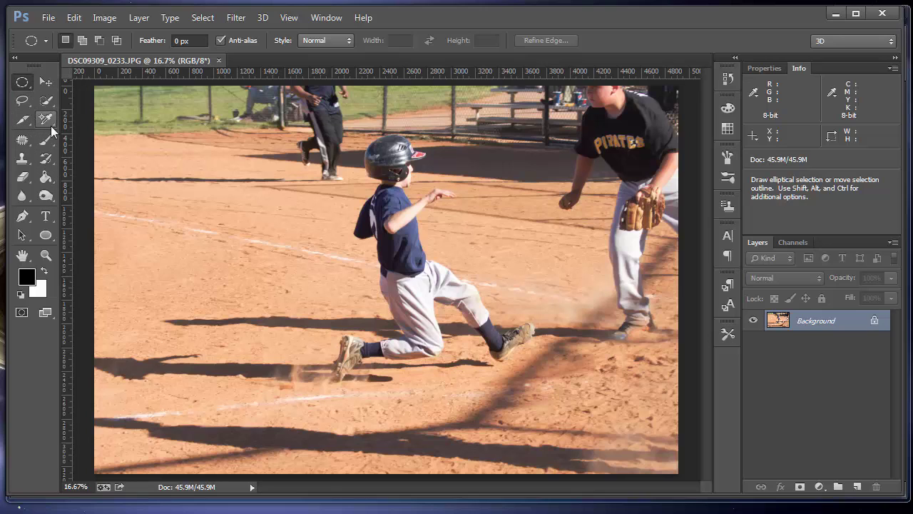
# Draw trial elliptical selections on the dirt beside the sliding player, the last about 1189 × 1362 px, and deselect.
pyautogui.rightClick(31, 92)
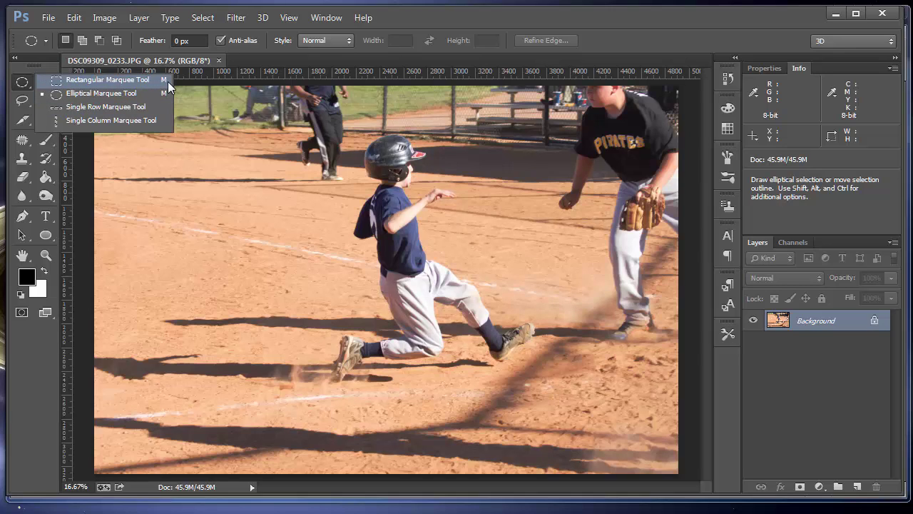
pyautogui.click(101, 93)
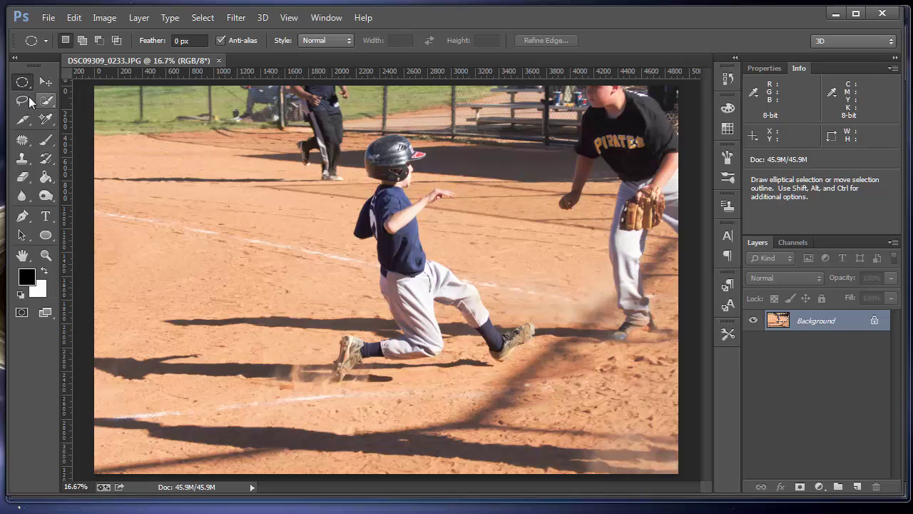
pyautogui.moveTo(147, 130); pyautogui.dragTo(276, 278)
pyautogui.click(276, 278)
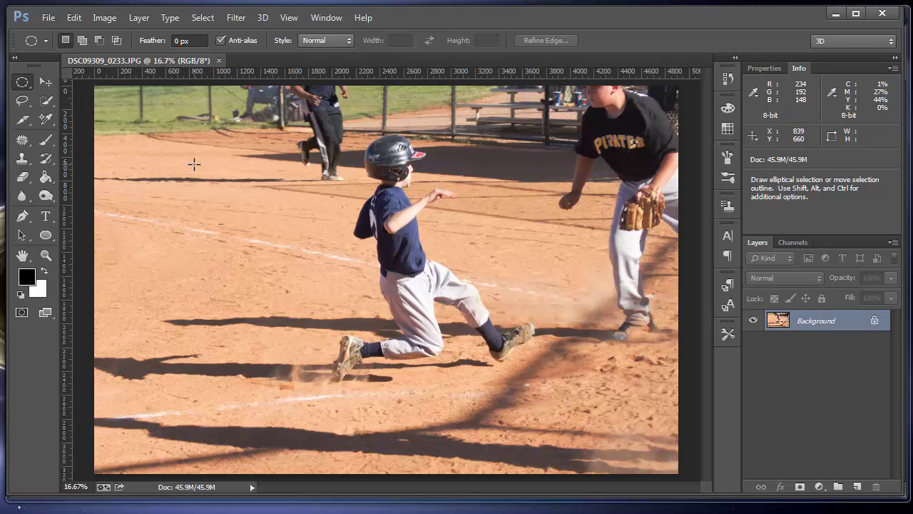
pyautogui.moveTo(245, 182)
pyautogui.mouseDown()
pyautogui.moveTo(315, 245)
pyautogui.moveTo(274, 208)
pyautogui.mouseUp()
pyautogui.click(294, 207)
pyautogui.moveTo(213, 172); pyautogui.dragTo(354, 334)
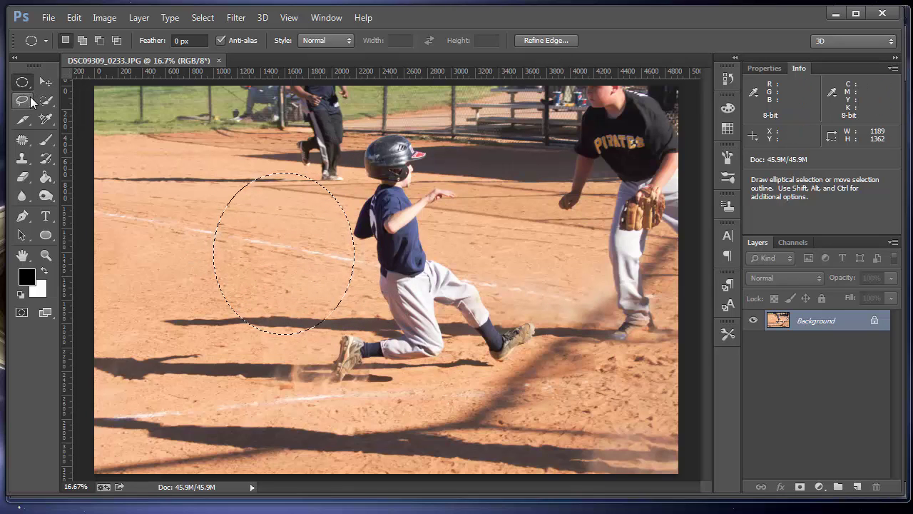
pyautogui.click(205, 116)
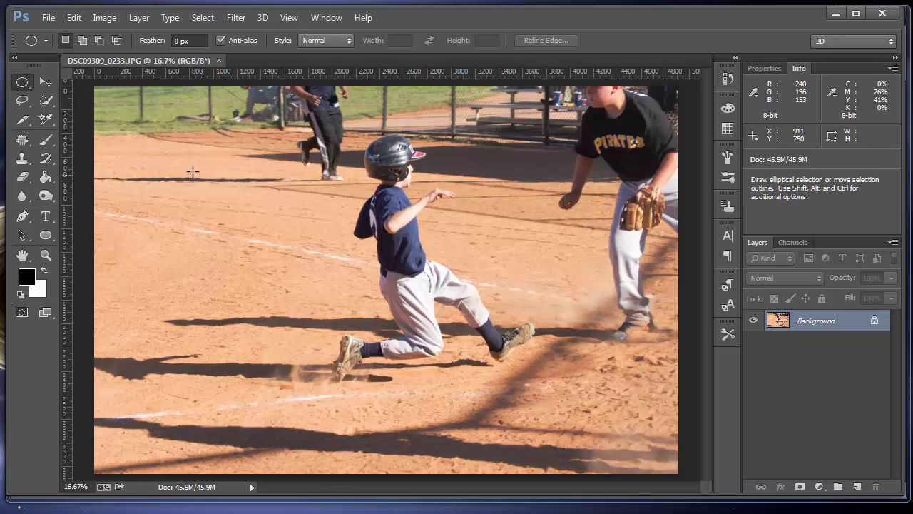
# Draw a freehand Lasso selection about 898 × 748 px around the sliding player's helmet with a 20 px feather, and clear it.
pyautogui.click(24, 104)
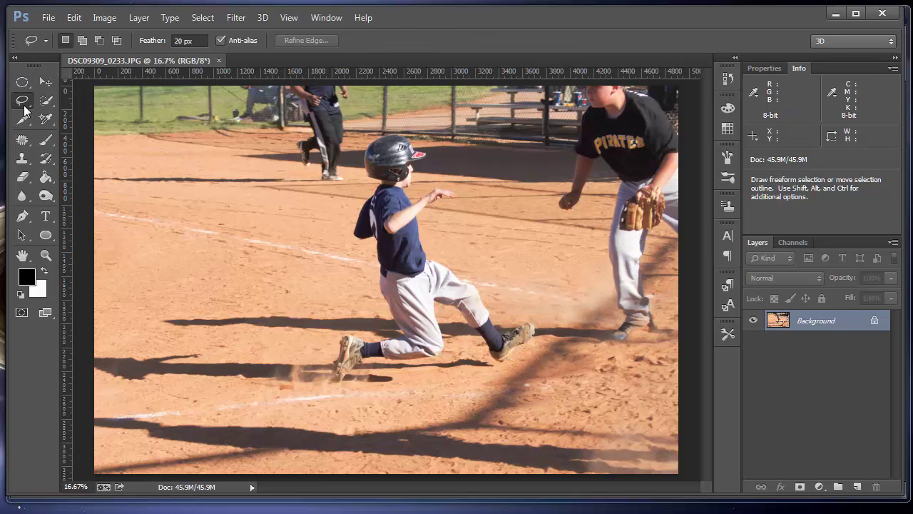
pyautogui.click(23, 105)
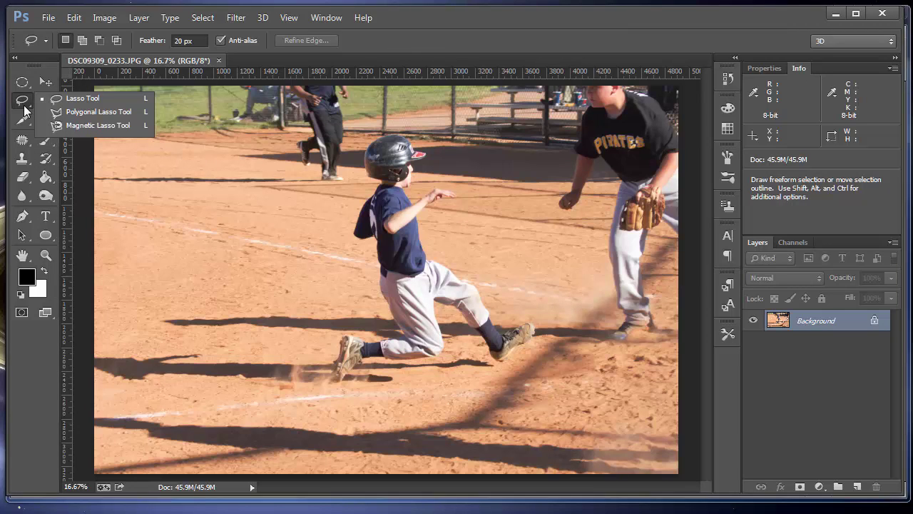
pyautogui.click(80, 98)
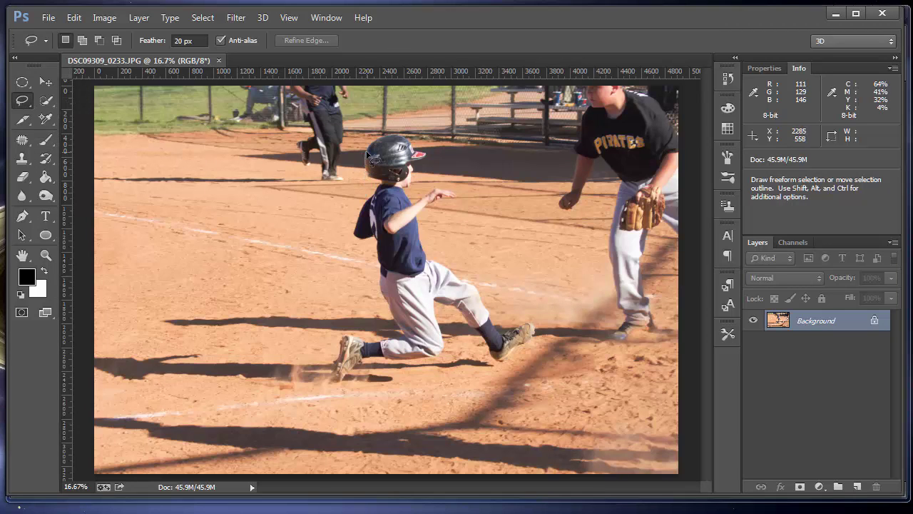
pyautogui.moveTo(366, 144)
pyautogui.mouseDown()
pyautogui.moveTo(357, 170)
pyautogui.moveTo(384, 206)
pyautogui.moveTo(430, 199)
pyautogui.moveTo(449, 167)
pyautogui.moveTo(426, 133)
pyautogui.moveTo(367, 127)
pyautogui.moveTo(354, 157)
pyautogui.moveTo(380, 199)
pyautogui.mouseUp()
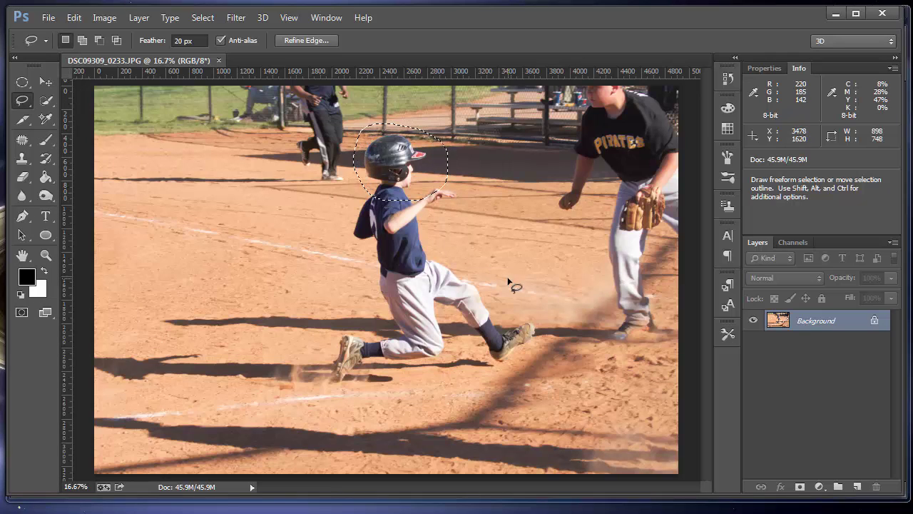
pyautogui.click(498, 199)
# Lasso the sliding player's head, about 1044 × 874 px, try moving it onto the dirt behind him, and undo the move and deselect.
pyautogui.moveTo(212, 161)
pyautogui.mouseDown()
pyautogui.moveTo(336, 251)
pyautogui.moveTo(204, 172)
pyautogui.mouseUp()
pyautogui.moveTo(385, 133)
pyautogui.mouseDown()
pyautogui.moveTo(347, 182)
pyautogui.moveTo(447, 203)
pyautogui.moveTo(426, 128)
pyautogui.moveTo(345, 132)
pyautogui.mouseUp()
pyautogui.click(45, 82)
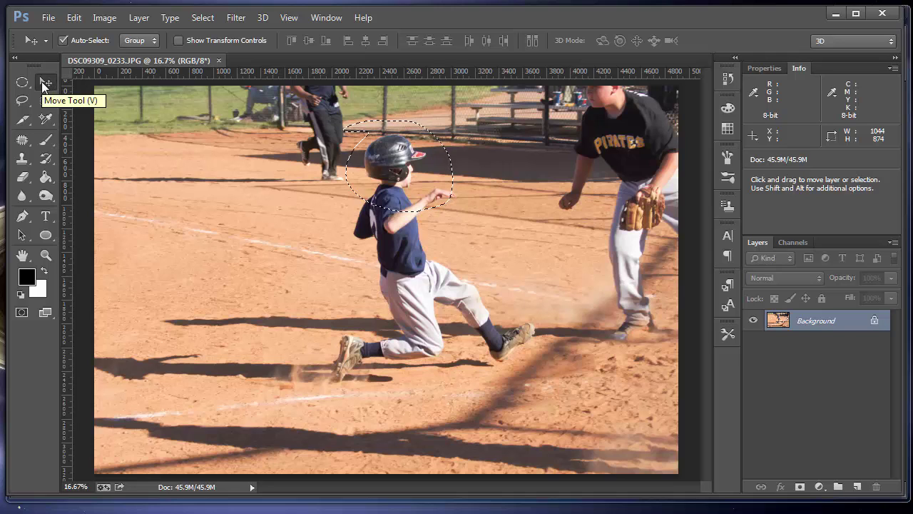
pyautogui.moveTo(408, 175); pyautogui.dragTo(271, 197)
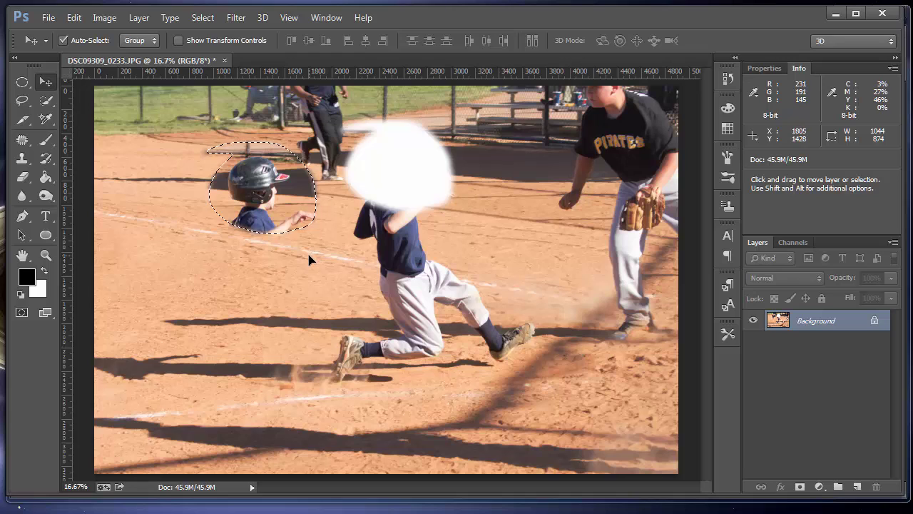
pyautogui.hotkey('ctrl', 'z')
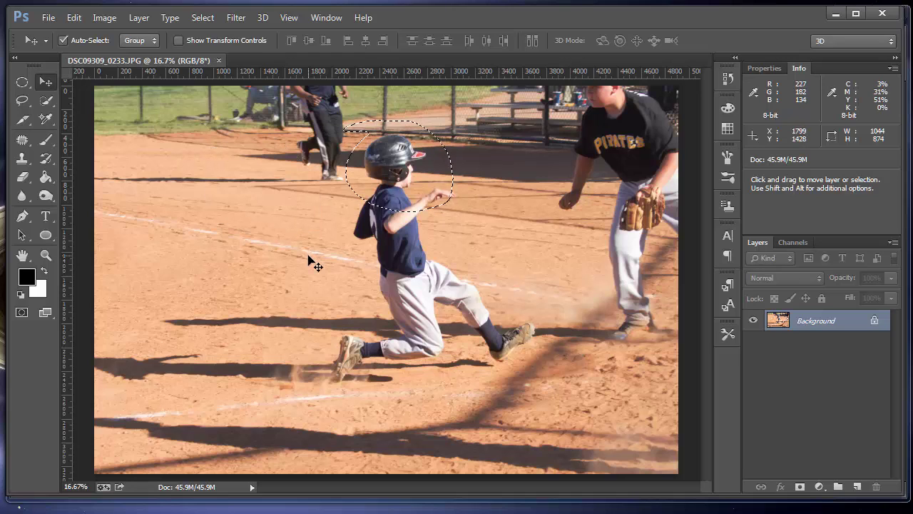
pyautogui.hotkey('ctrl', 'd')
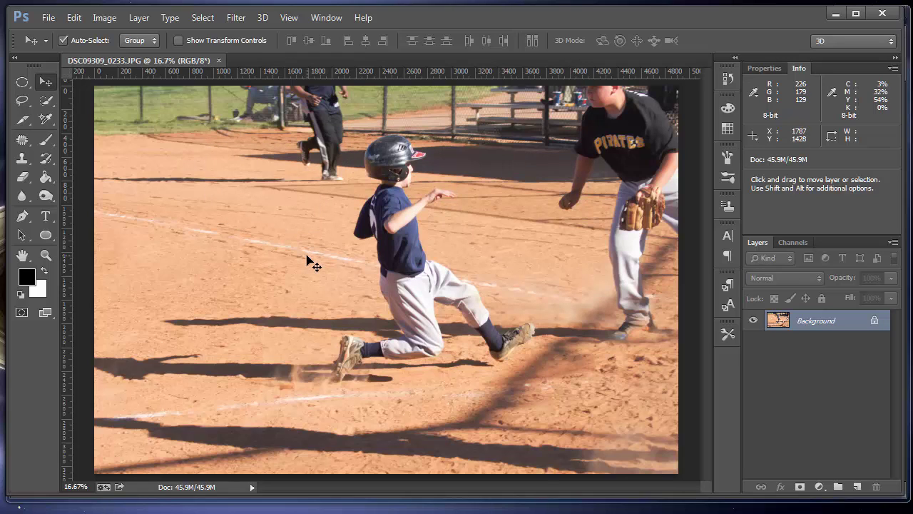
# Select the whole sliding player from helmet to shoes with the Quick Selection tool at brush size 35.
pyautogui.click(50, 106)
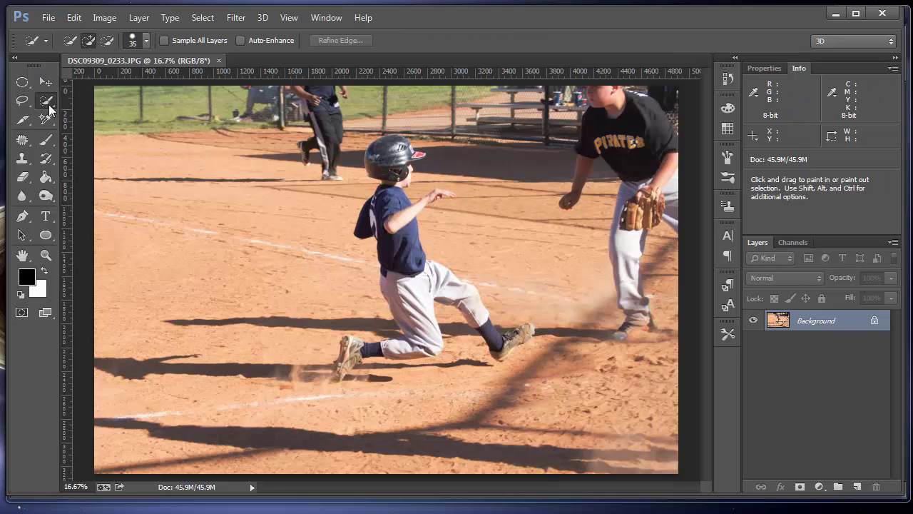
pyautogui.moveTo(398, 147)
pyautogui.mouseDown()
pyautogui.moveTo(385, 214)
pyautogui.moveTo(424, 320)
pyautogui.moveTo(397, 348)
pyautogui.moveTo(343, 358)
pyautogui.moveTo(333, 376)
pyautogui.mouseUp()
pyautogui.moveTo(424, 265)
pyautogui.mouseDown()
pyautogui.moveTo(464, 318)
pyautogui.moveTo(518, 347)
pyautogui.mouseUp()
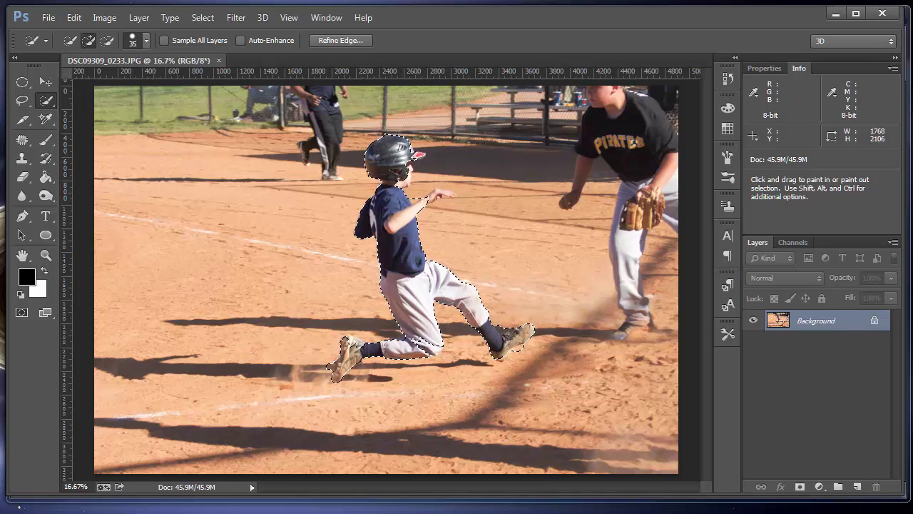
# Subtract the helmet from the player's selection with the Lasso, and add it back with the Quick Selection tool.
pyautogui.click(22, 100)
pyautogui.moveTo(435, 159)
pyautogui.mouseDown()
pyautogui.moveTo(415, 143)
pyautogui.moveTo(370, 146)
pyautogui.moveTo(367, 182)
pyautogui.moveTo(426, 185)
pyautogui.moveTo(436, 159)
pyautogui.mouseUp()
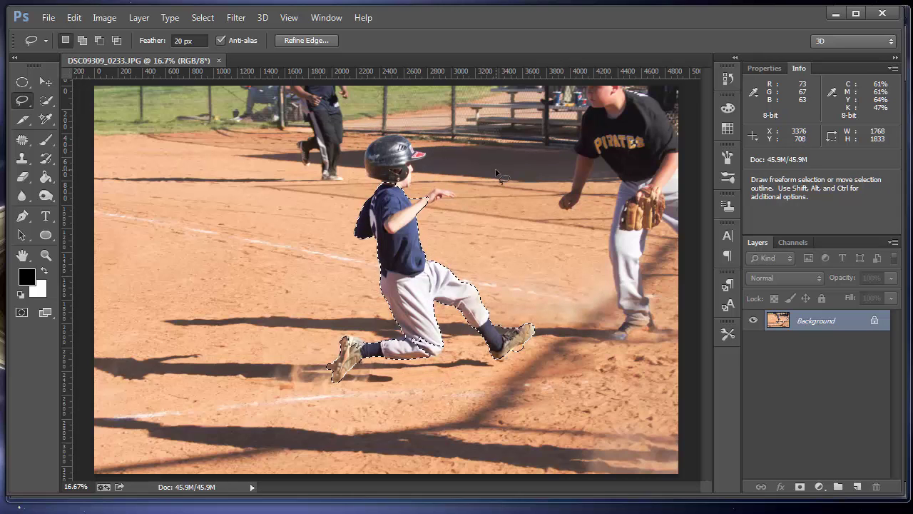
pyautogui.click(47, 100)
pyautogui.moveTo(398, 147); pyautogui.dragTo(400, 185)
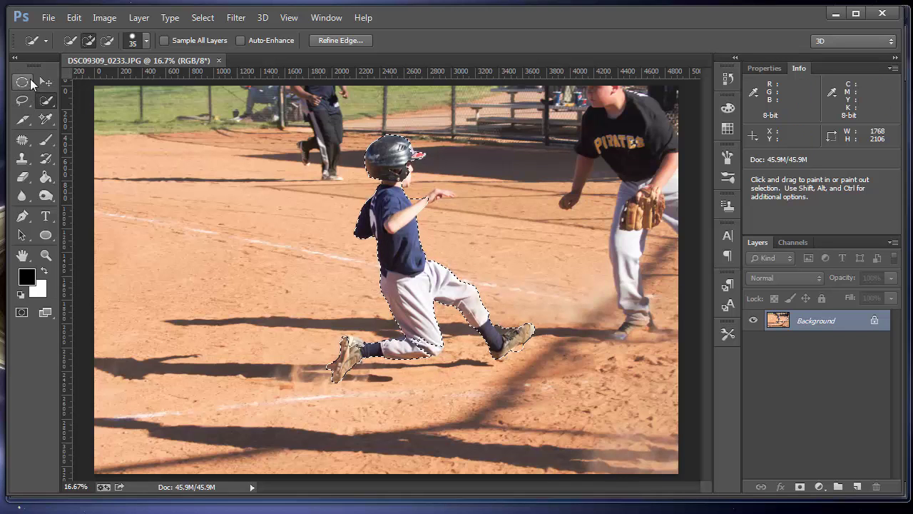
# Sample the foreground colour with the Eyedropper from the dirt, the background player's dark clothing and finally the black Pirates shirt.
pyautogui.click(52, 120)
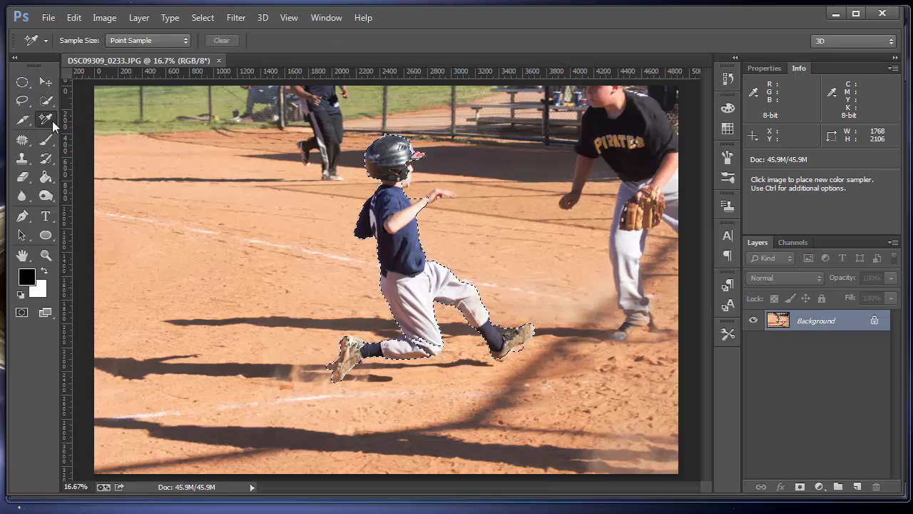
pyautogui.rightClick(52, 121)
pyautogui.click(122, 121)
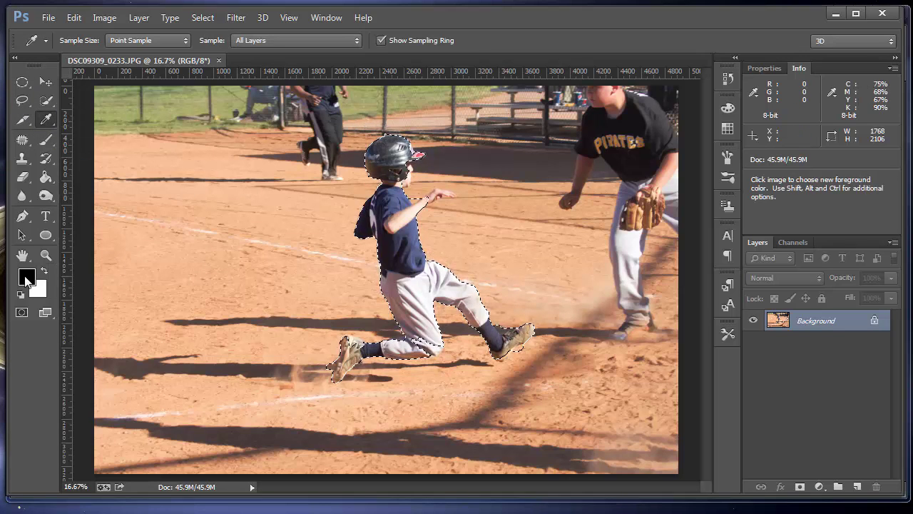
pyautogui.click(136, 255)
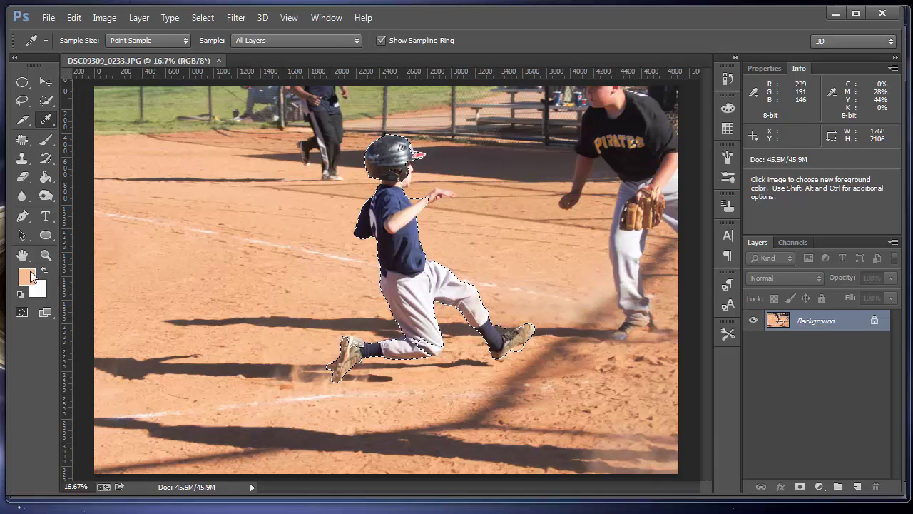
pyautogui.click(329, 97)
pyautogui.click(657, 110)
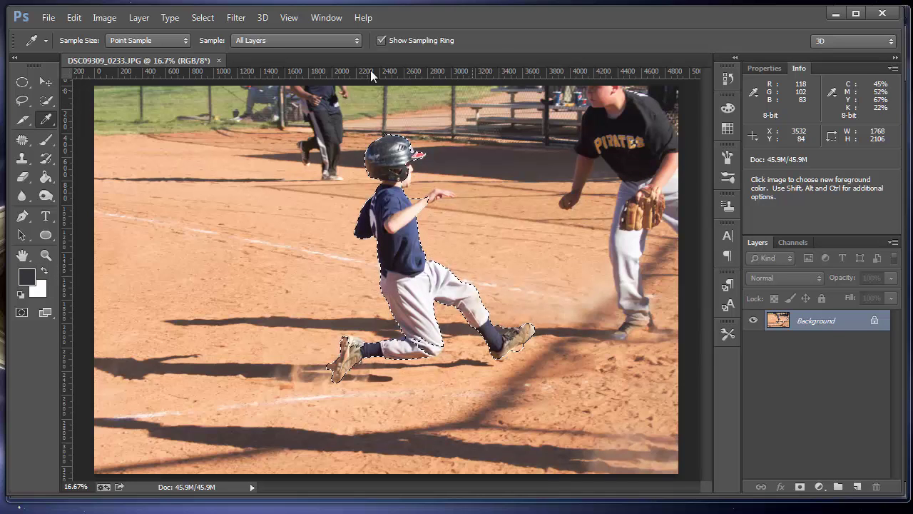
# Draw an elliptical selection about 1189 × 888 px on the dirt behind the sliding player with a 0 px feather.
pyautogui.click(26, 141)
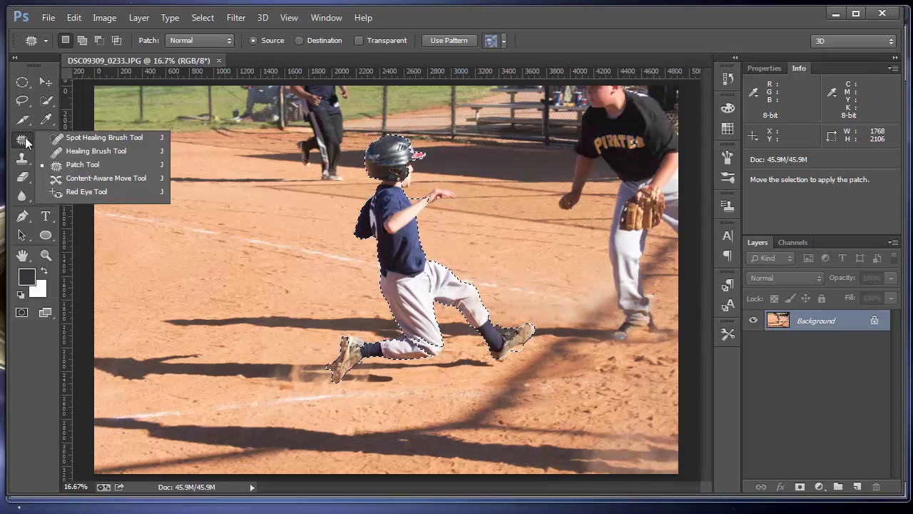
pyautogui.click(40, 76)
pyautogui.click(22, 83)
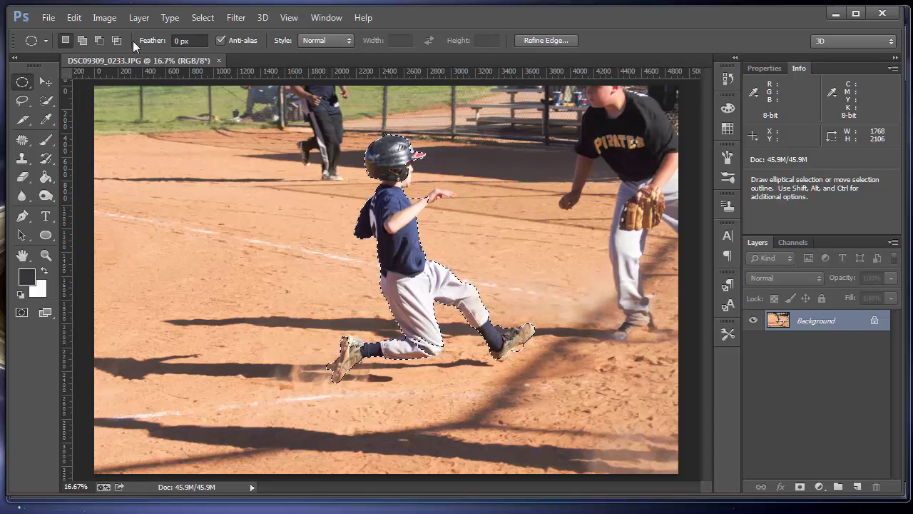
pyautogui.moveTo(177, 152); pyautogui.dragTo(317, 257)
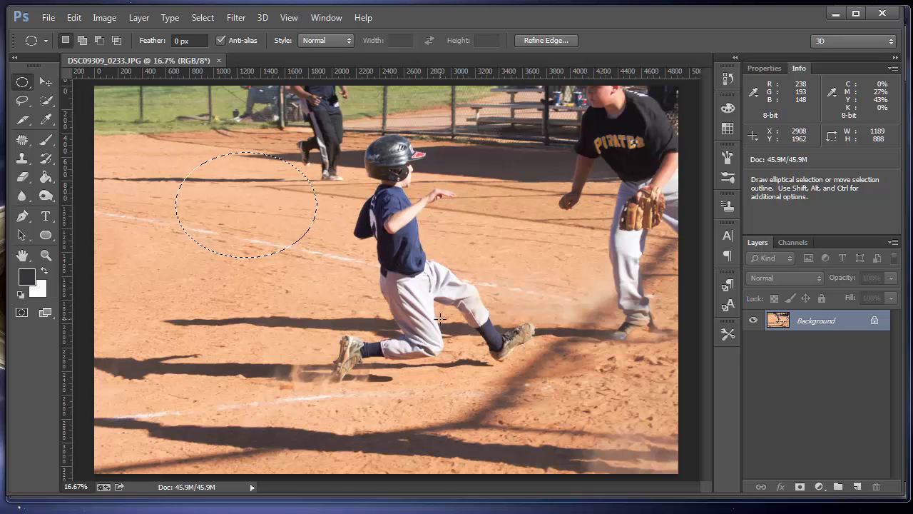
# Try moving the hard-edged ellipse of dirt over the sliding player's body, and undo the move and deselect.
pyautogui.click(45, 81)
pyautogui.moveTo(229, 196); pyautogui.dragTo(397, 233)
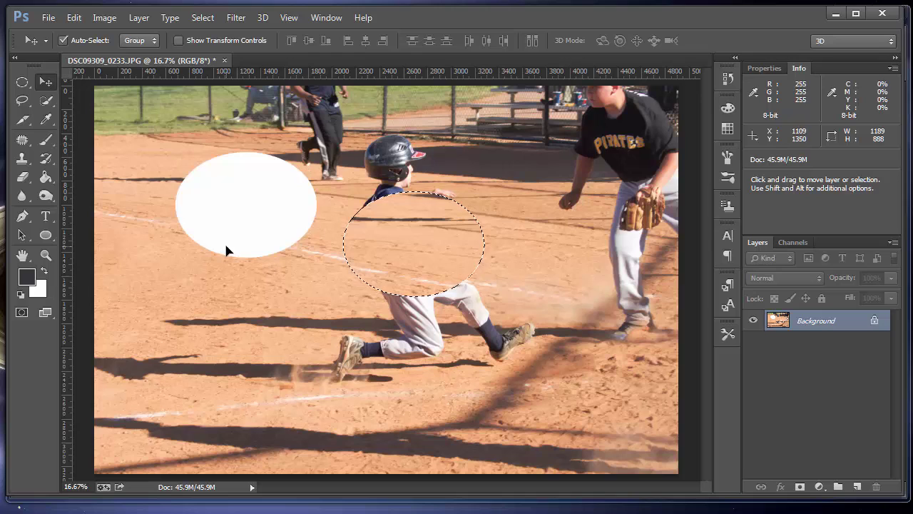
pyautogui.hotkey('ctrl', 'z')
pyautogui.hotkey('ctrl', 'd')
pyautogui.moveTo(136, 159); pyautogui.dragTo(244, 249)
pyautogui.click(458, 217)
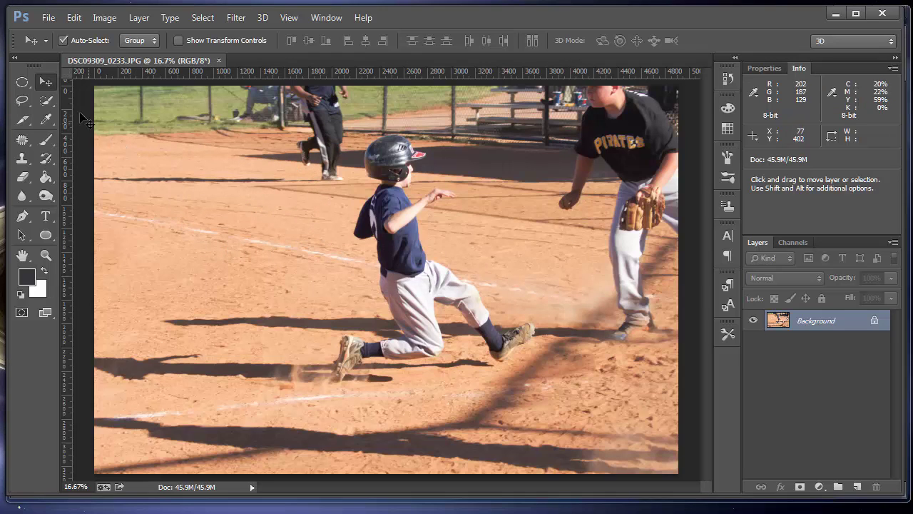
# Set the Elliptical Marquee feather to 60 px and draw a selection about 1795 × 1854 px on the dirt behind the sliding player.
pyautogui.click(22, 83)
pyautogui.click(179, 41)
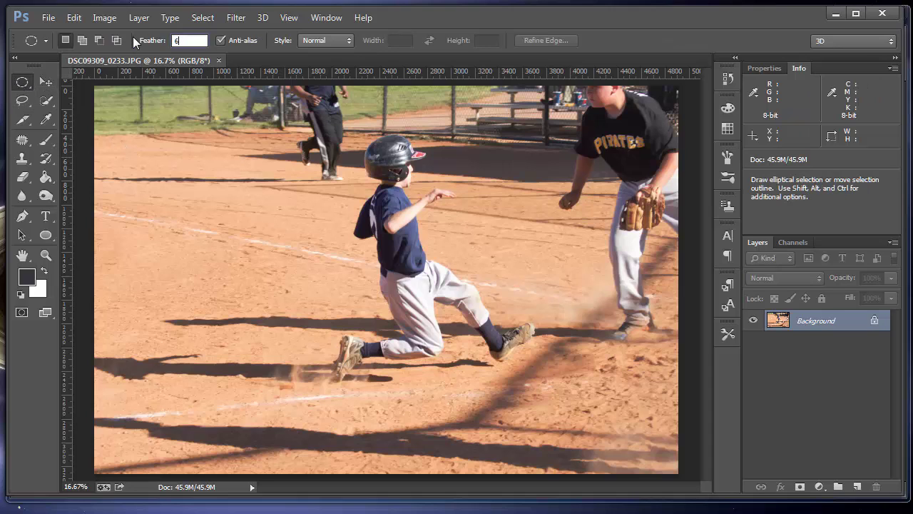
pyautogui.moveTo(178, 132); pyautogui.dragTo(386, 341)
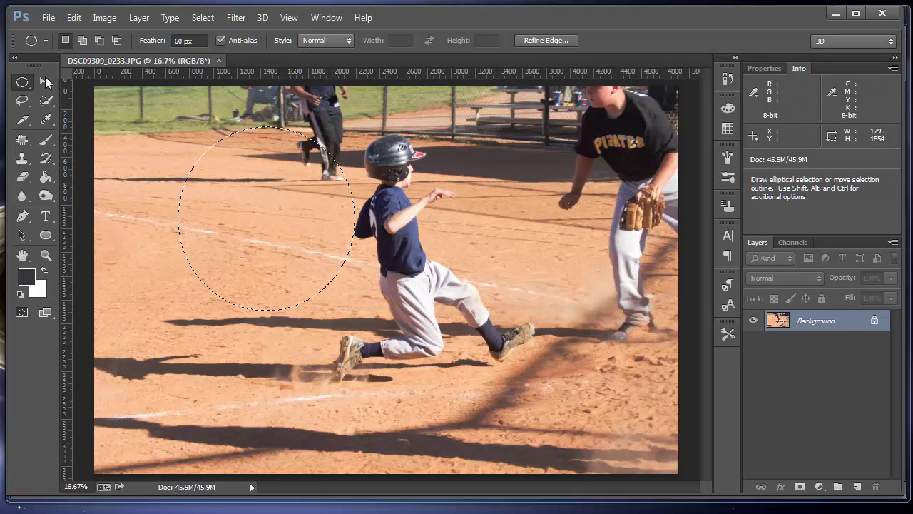
# Try moving the feathered ellipse of dirt over the front of the sliding player, and undo the move.
pyautogui.click(45, 82)
pyautogui.moveTo(260, 222); pyautogui.dragTo(487, 285)
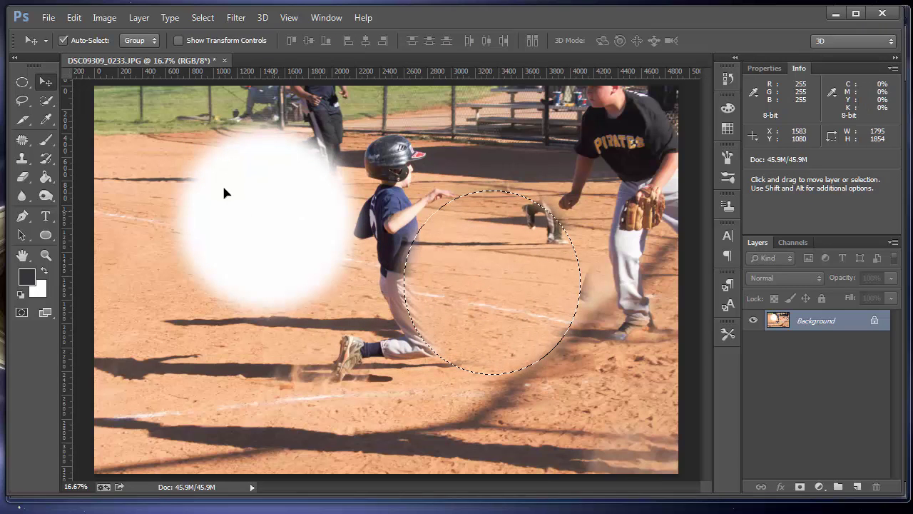
pyautogui.hotkey('ctrl', 'z')
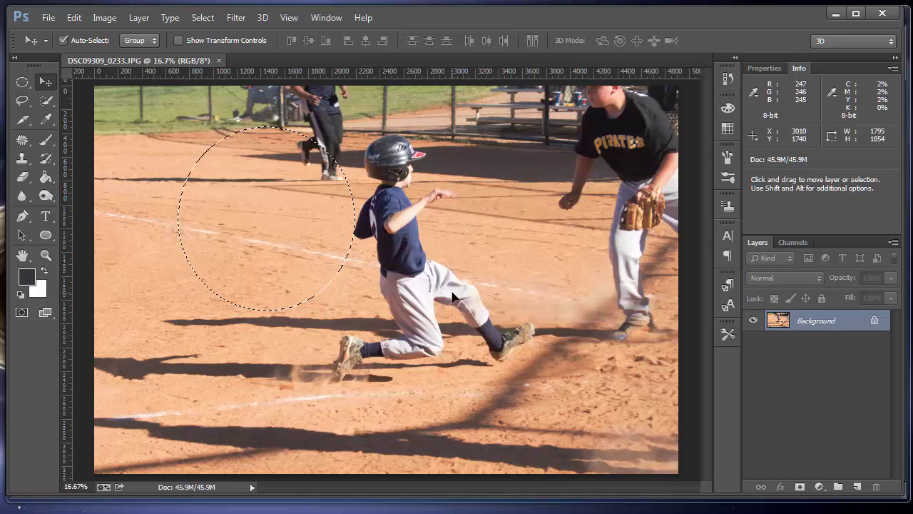
# Deselect the feathered ellipse, try a looping 90 px Brush stroke over the dirt behind the sliding player, and undo the stroke.
pyautogui.hotkey('ctrl', 'd')
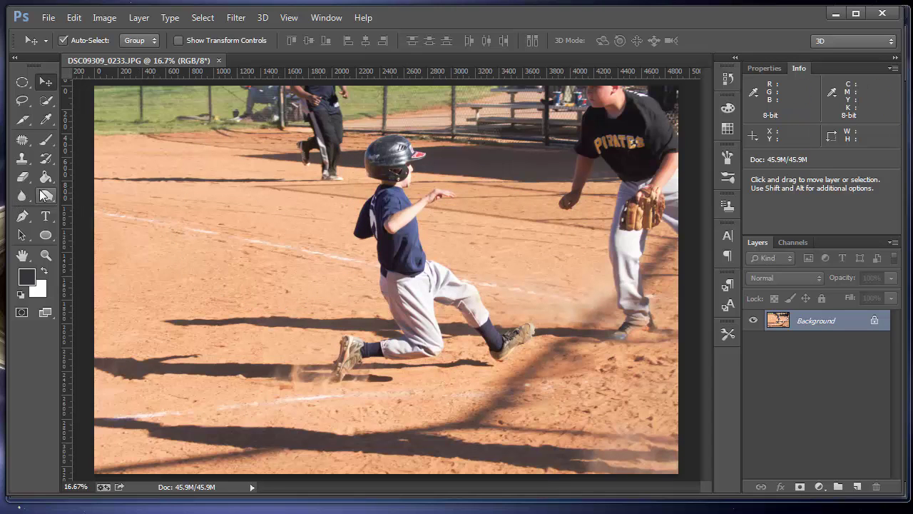
pyautogui.click(23, 177)
pyautogui.click(49, 142)
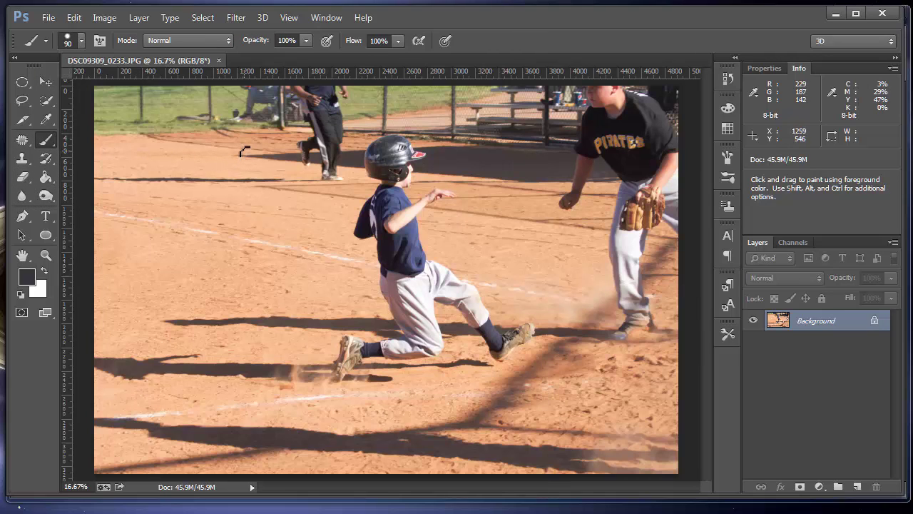
pyautogui.moveTo(277, 158)
pyautogui.mouseDown()
pyautogui.moveTo(236, 168)
pyautogui.moveTo(219, 272)
pyautogui.moveTo(329, 311)
pyautogui.moveTo(382, 227)
pyautogui.moveTo(299, 141)
pyautogui.moveTo(230, 134)
pyautogui.moveTo(174, 229)
pyautogui.moveTo(185, 325)
pyautogui.moveTo(211, 360)
pyautogui.mouseUp()
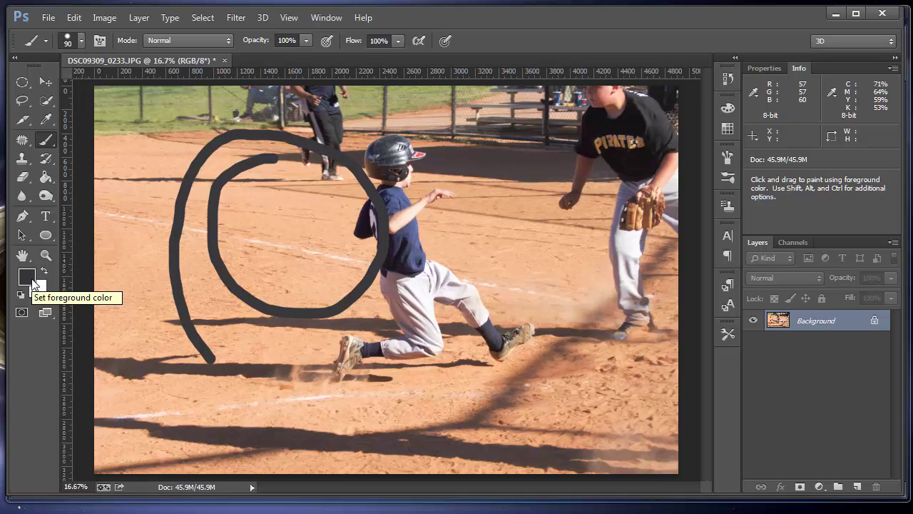
pyautogui.hotkey('ctrl', 'z')
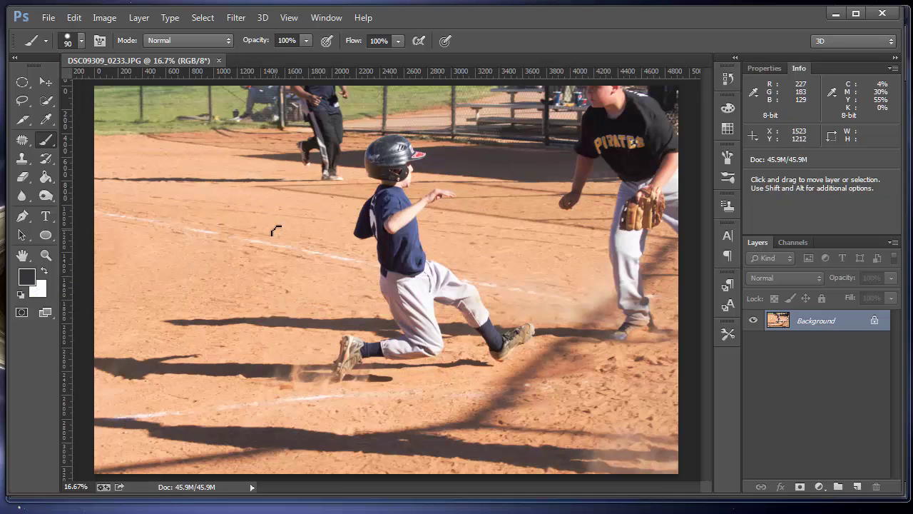
# Switch from the Patch tool to the Spot Healing Brush.
pyautogui.click(24, 141)
pyautogui.rightClick(25, 144)
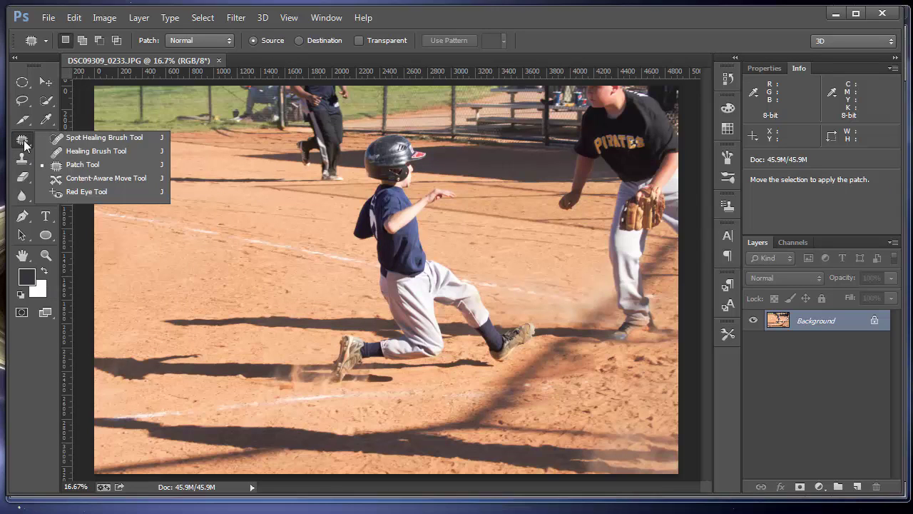
pyautogui.click(91, 137)
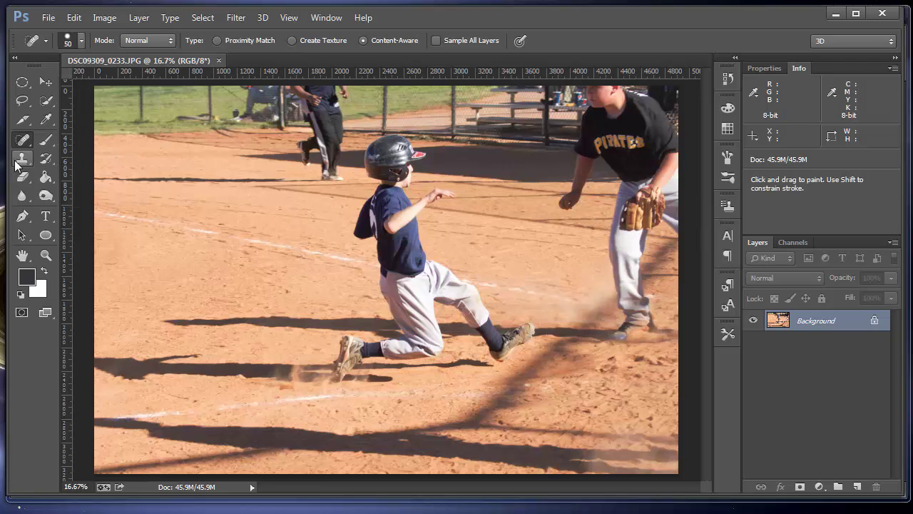
# Try cloning the sliding player onto the dirt behind with a 500 px Clone Stamp at 55% opacity, and undo the clone.
pyautogui.click(22, 160)
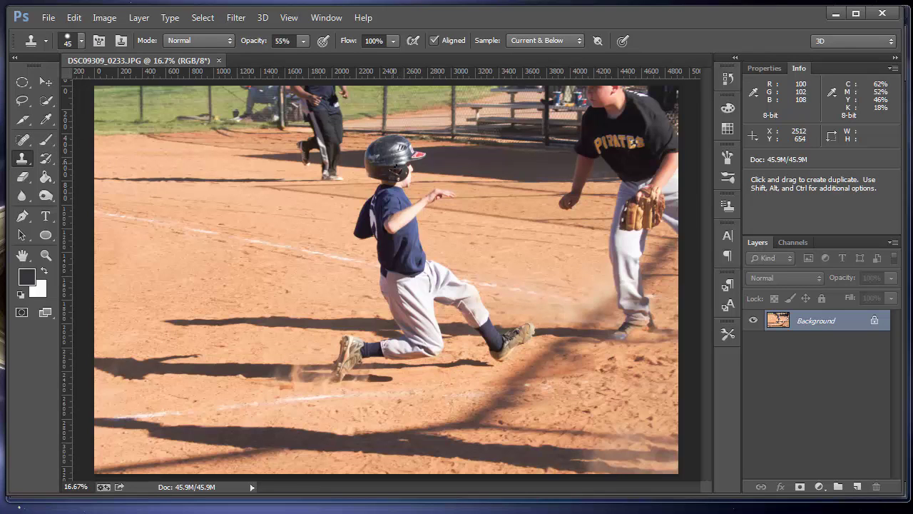
pyautogui.press(']')
pyautogui.press(']')
pyautogui.press(']')
pyautogui.keyDown('alt'); pyautogui.click(373, 140); pyautogui.keyUp('alt')
pyautogui.moveTo(187, 127)
pyautogui.mouseDown()
pyautogui.moveTo(161, 211)
pyautogui.moveTo(193, 179)
pyautogui.moveTo(213, 230)
pyautogui.moveTo(218, 309)
pyautogui.moveTo(226, 268)
pyautogui.moveTo(245, 257)
pyautogui.moveTo(316, 300)
pyautogui.moveTo(267, 325)
pyautogui.moveTo(189, 322)
pyautogui.moveTo(153, 333)
pyautogui.moveTo(186, 311)
pyautogui.moveTo(145, 334)
pyautogui.moveTo(188, 304)
pyautogui.moveTo(151, 324)
pyautogui.moveTo(222, 324)
pyautogui.mouseUp()
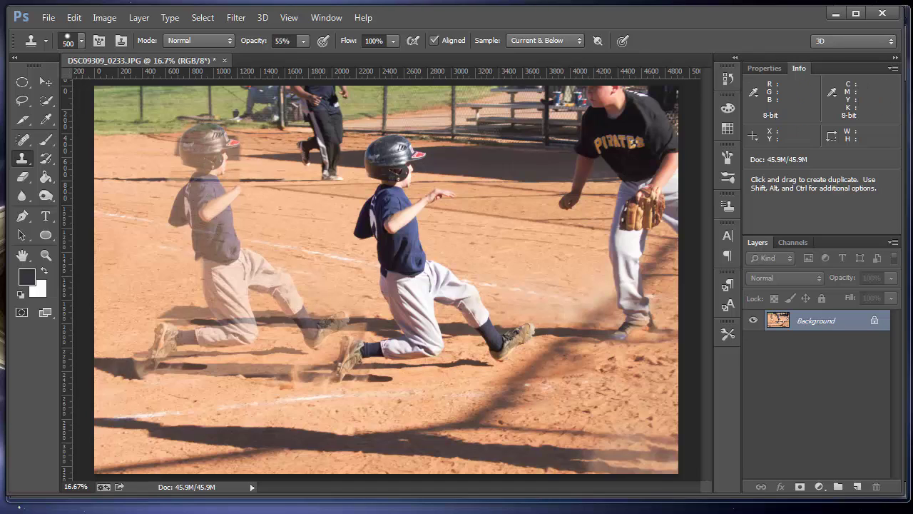
pyautogui.press('F12')
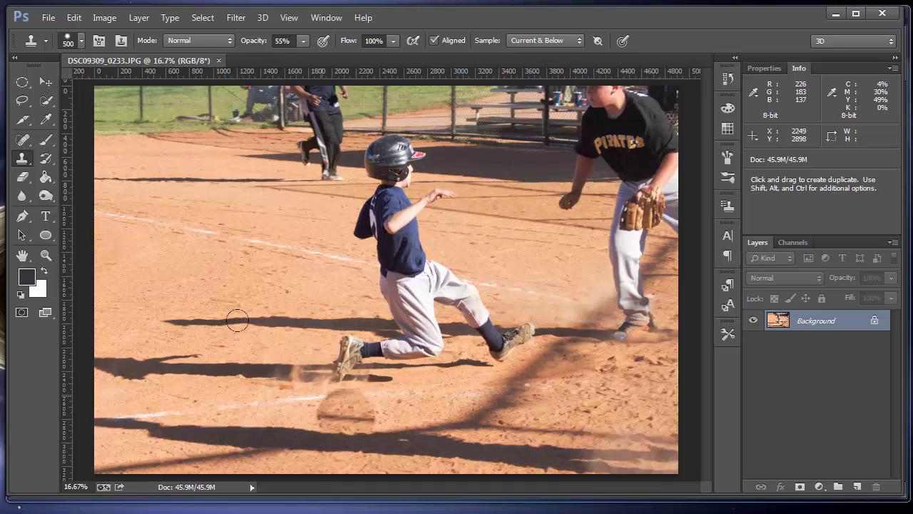
# Paint a winding dark Brush stroke across the sliding player and restore the photo beneath it with a 500 px History Brush.
pyautogui.click(51, 163)
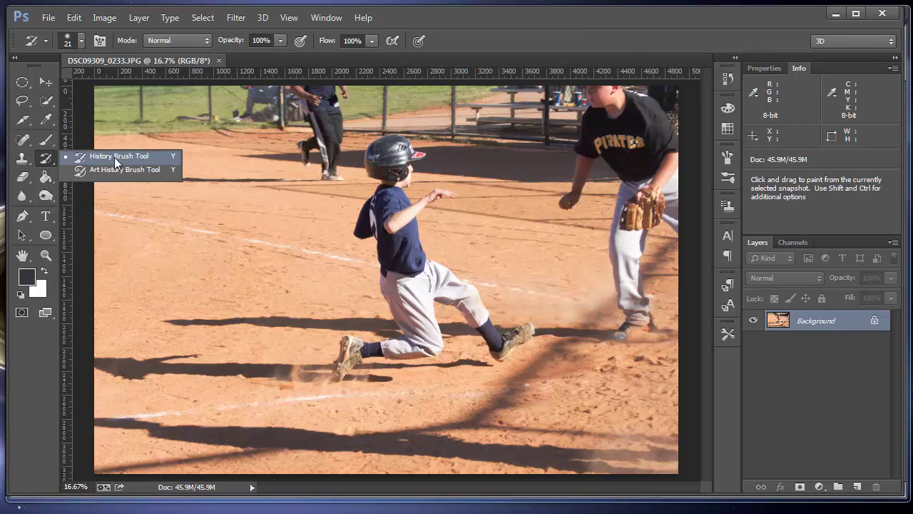
pyautogui.click(114, 157)
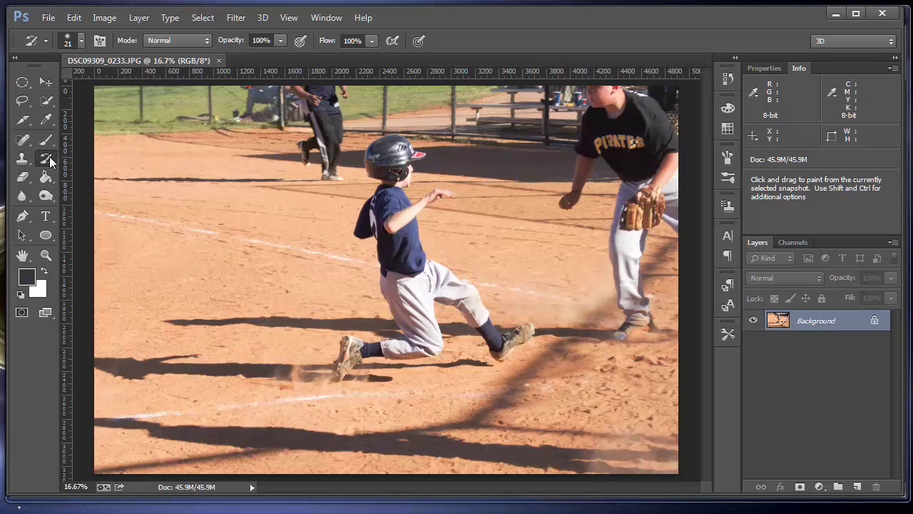
pyautogui.click(45, 142)
pyautogui.moveTo(397, 150)
pyautogui.mouseDown()
pyautogui.moveTo(398, 282)
pyautogui.moveTo(493, 361)
pyautogui.moveTo(264, 295)
pyautogui.moveTo(216, 211)
pyautogui.mouseUp()
pyautogui.click(46, 159)
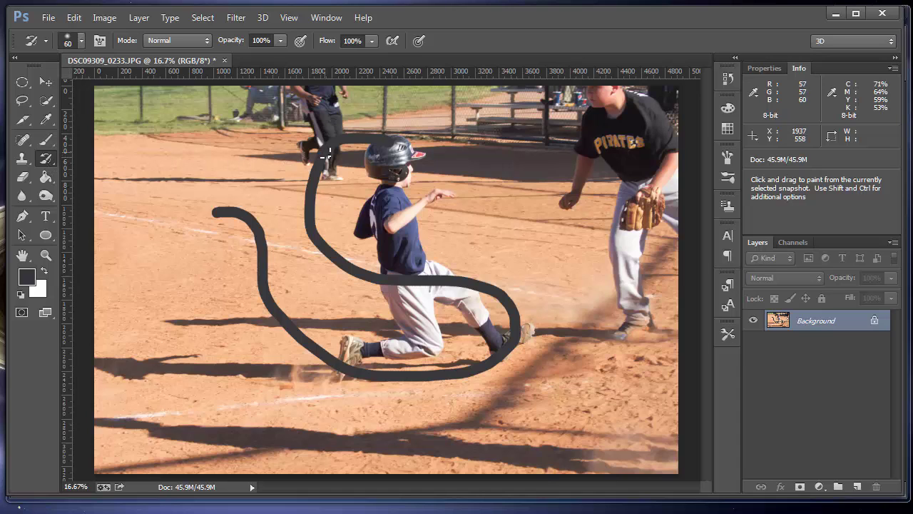
pyautogui.moveTo(409, 128)
pyautogui.mouseDown()
pyautogui.moveTo(318, 157)
pyautogui.moveTo(307, 214)
pyautogui.moveTo(375, 277)
pyautogui.moveTo(446, 277)
pyautogui.moveTo(500, 303)
pyautogui.moveTo(471, 345)
pyautogui.moveTo(399, 374)
pyautogui.moveTo(318, 349)
pyautogui.moveTo(383, 346)
pyautogui.moveTo(406, 379)
pyautogui.mouseUp()
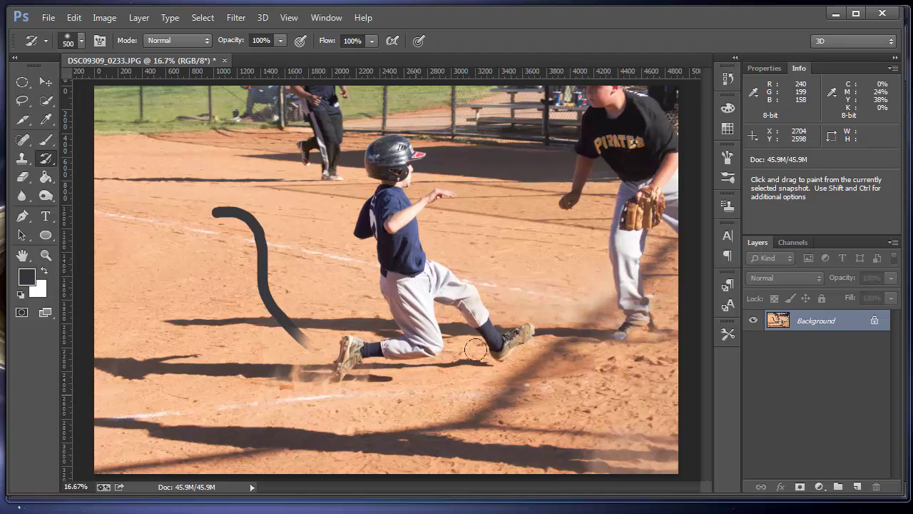
pyautogui.moveTo(343, 341)
pyautogui.mouseDown()
pyautogui.moveTo(308, 335)
pyautogui.moveTo(261, 270)
pyautogui.moveTo(284, 340)
pyautogui.moveTo(253, 307)
pyautogui.moveTo(251, 238)
pyautogui.moveTo(229, 196)
pyautogui.moveTo(186, 195)
pyautogui.mouseUp()
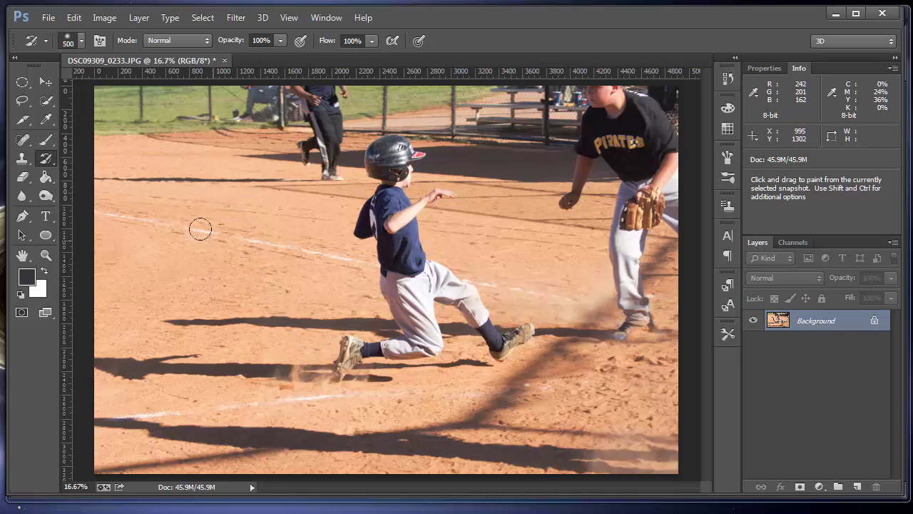
# Lighten the sliding player's helmet using the Dodge tool with a 400 px brush, Midtones range and 50% exposure.
pyautogui.keyDown('alt'); pyautogui.click(44, 197); pyautogui.keyUp('alt')
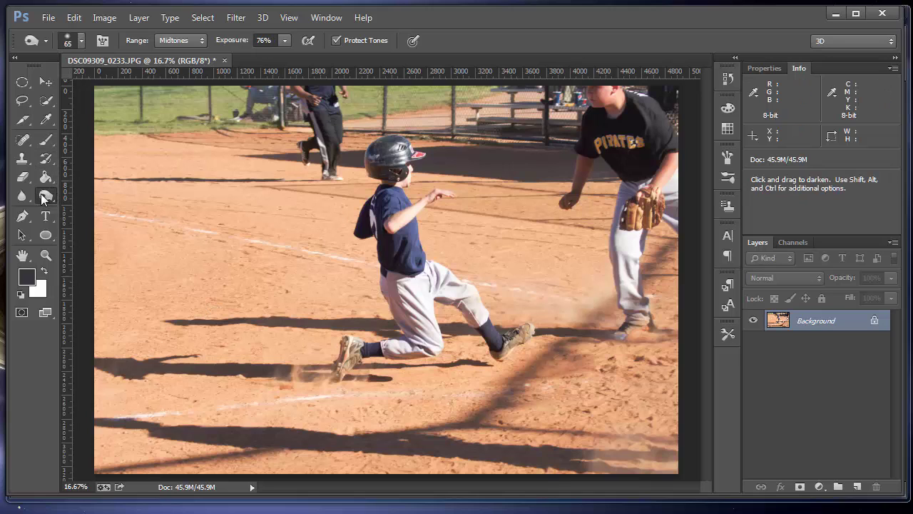
pyautogui.rightClick(43, 198)
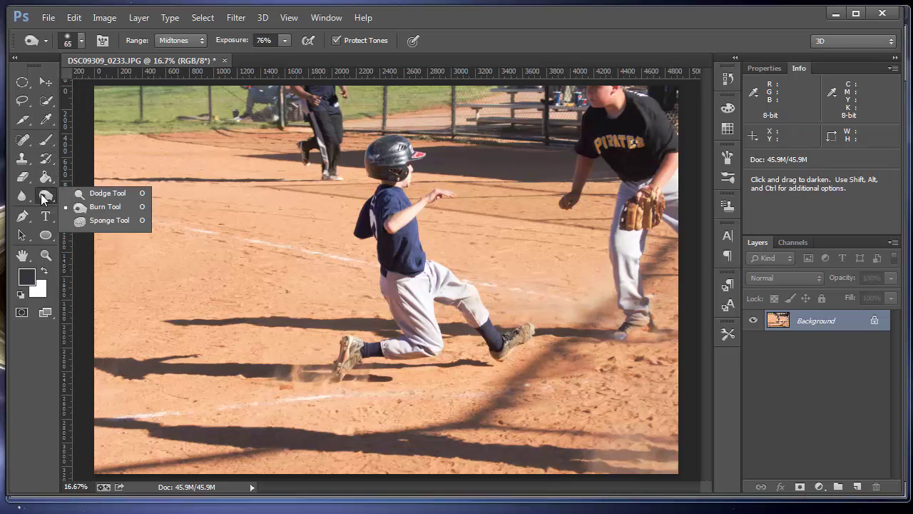
pyautogui.click(107, 193)
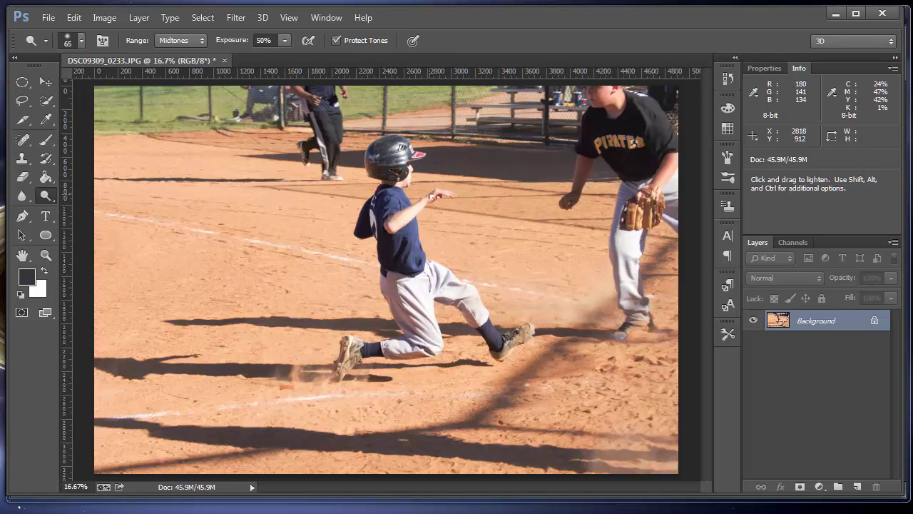
pyautogui.press(']')
pyautogui.press(']')
pyautogui.press(']')
pyautogui.press(']')
pyautogui.press(']')
pyautogui.press(']')
pyautogui.press(']')
pyautogui.press(']')
pyautogui.press(']')
pyautogui.press(']')
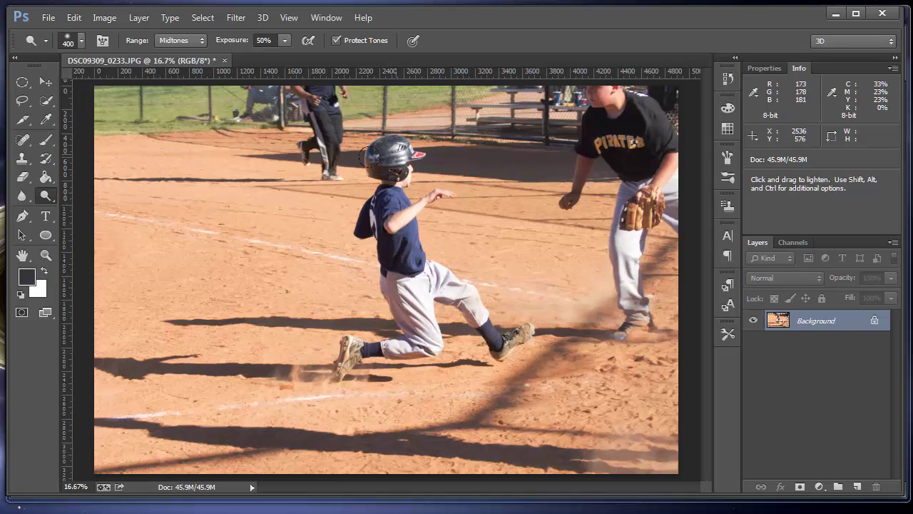
pyautogui.moveTo(399, 159)
pyautogui.mouseDown()
pyautogui.moveTo(392, 139)
pyautogui.moveTo(372, 155)
pyautogui.mouseUp()
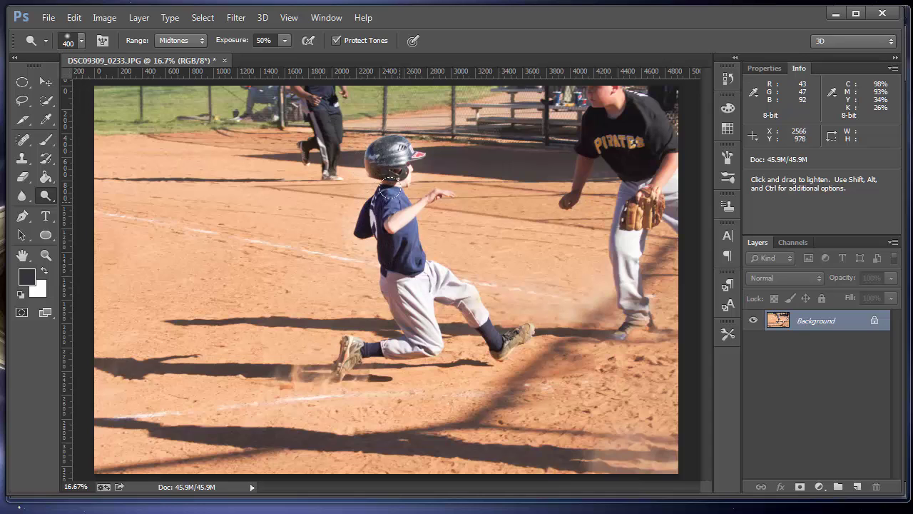
pyautogui.moveTo(388, 144)
pyautogui.mouseDown()
pyautogui.moveTo(351, 159)
pyautogui.moveTo(387, 139)
pyautogui.moveTo(363, 146)
pyautogui.moveTo(397, 139)
pyautogui.moveTo(377, 167)
pyautogui.mouseUp()
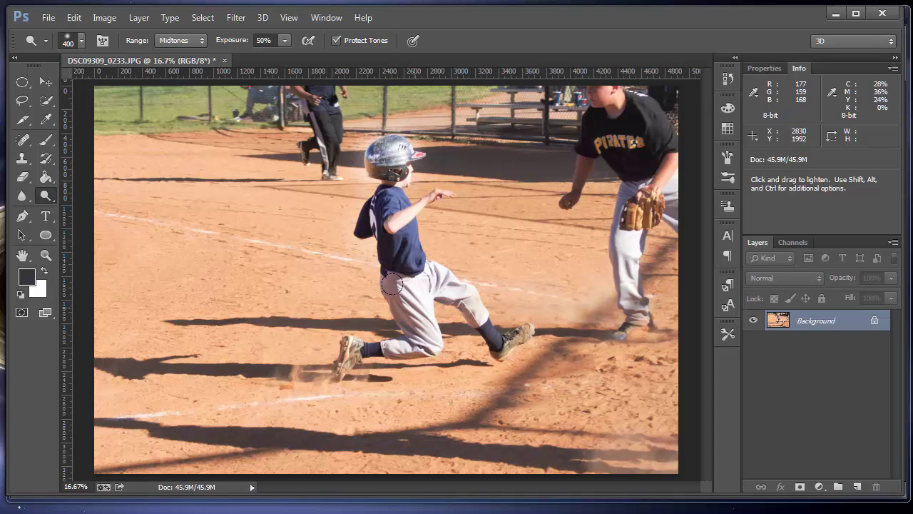
# Darken the sliding player's helmet and upper body using the Burn tool with a 900 px brush at 76% exposure.
pyautogui.rightClick(47, 197)
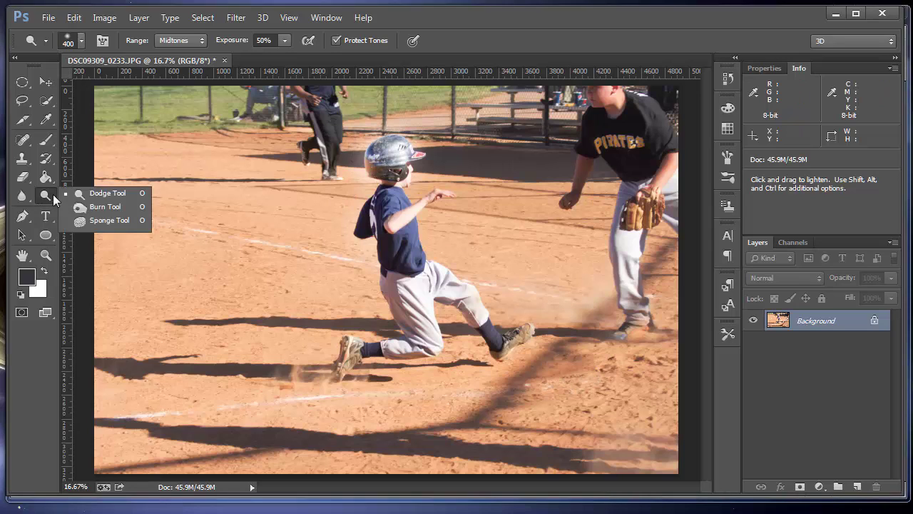
pyautogui.click(104, 207)
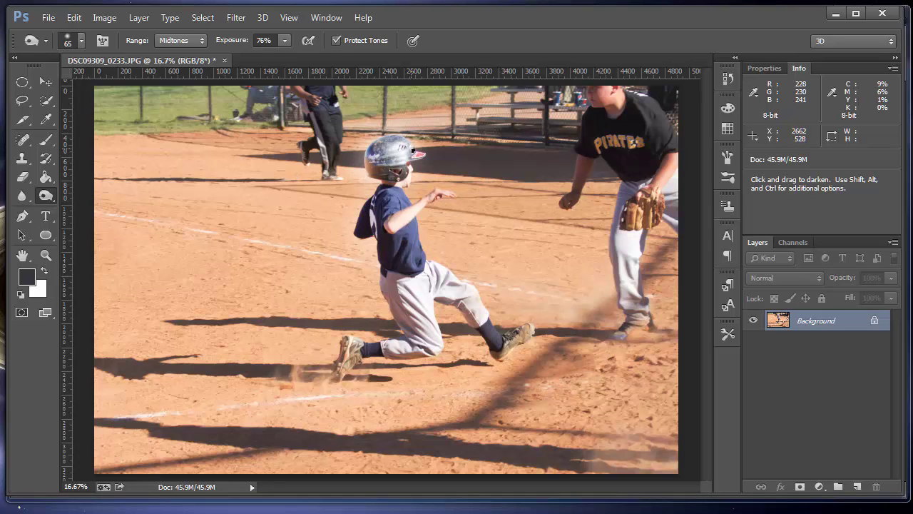
pyautogui.moveTo(373, 118)
pyautogui.mouseDown()
pyautogui.moveTo(371, 179)
pyautogui.moveTo(414, 207)
pyautogui.moveTo(399, 146)
pyautogui.moveTo(361, 225)
pyautogui.moveTo(393, 300)
pyautogui.mouseUp()
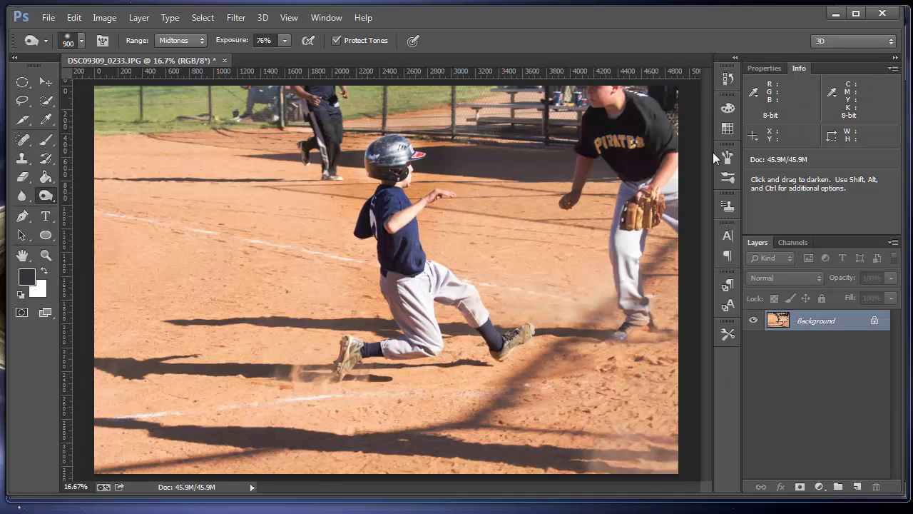
# Revert the photo to its opening DSC09309_0233.JPG history snapshot, and try a 332 px Eraser spot on the dirt behind the player.
pyautogui.click(728, 79)
pyautogui.scroll(10, 662, 107)
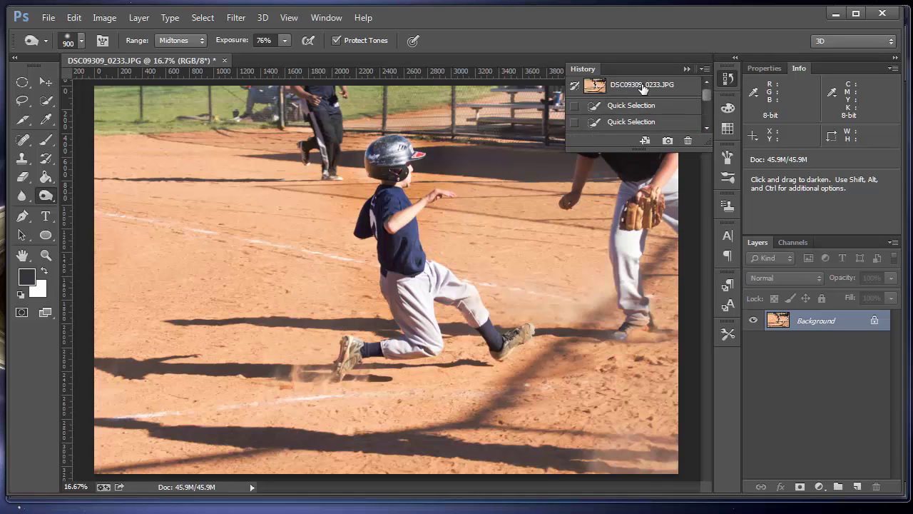
pyautogui.click(642, 87)
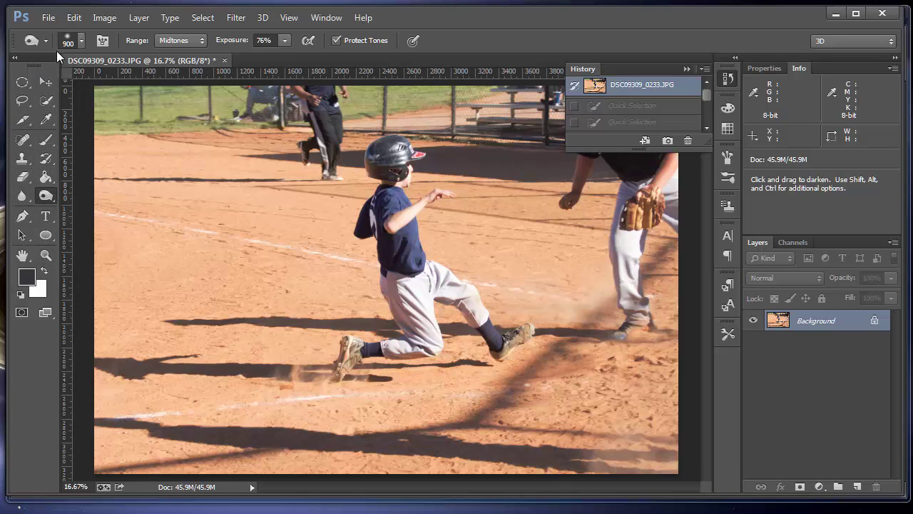
pyautogui.click(22, 177)
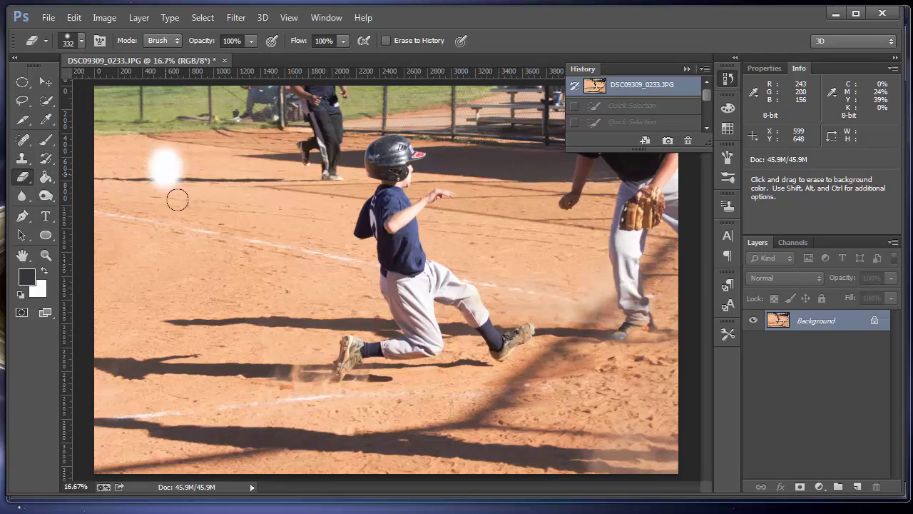
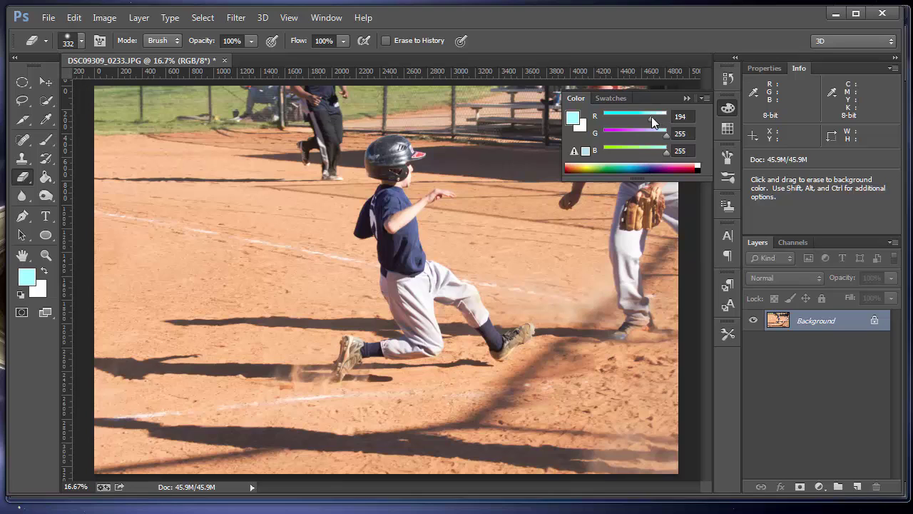
# Set the foreground color to black with RGB values 0, 0, 0.
pyautogui.moveTo(651, 116); pyautogui.dragTo(668, 116)
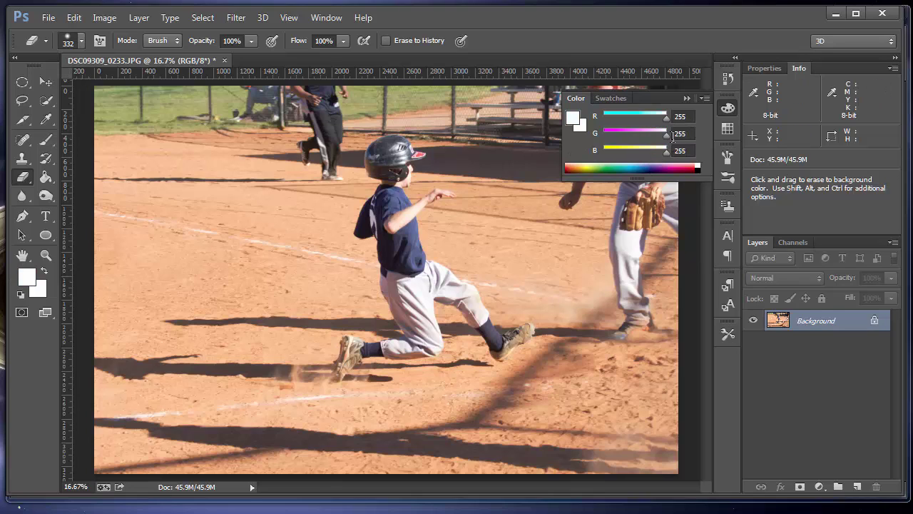
pyautogui.moveTo(669, 121); pyautogui.dragTo(603, 120)
pyautogui.moveTo(667, 135); pyautogui.dragTo(595, 136)
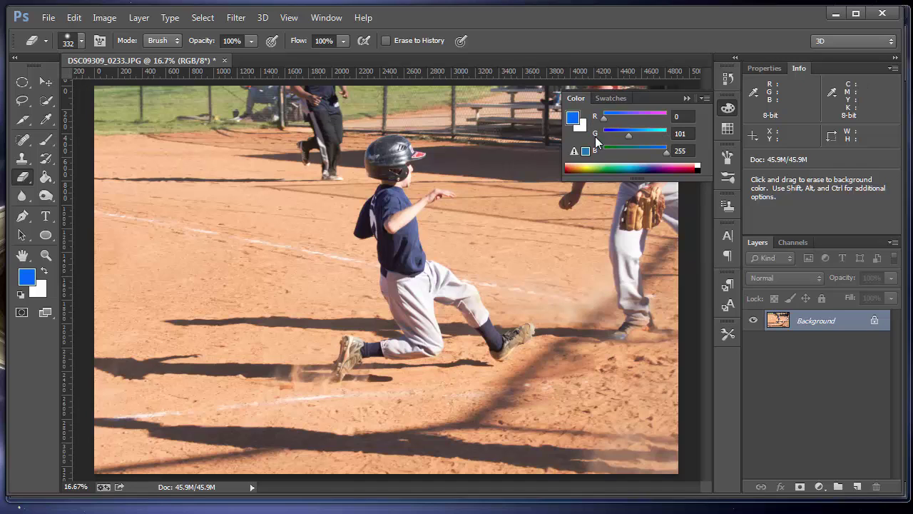
pyautogui.moveTo(669, 152); pyautogui.dragTo(603, 153)
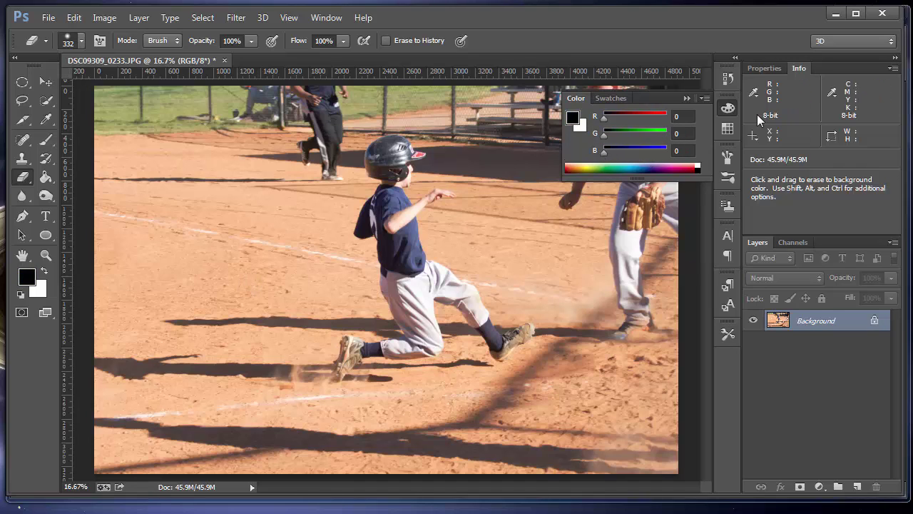
# Look over the color swatches and RGB sliders, and the paragraph and character formatting settings.
pyautogui.click(734, 130)
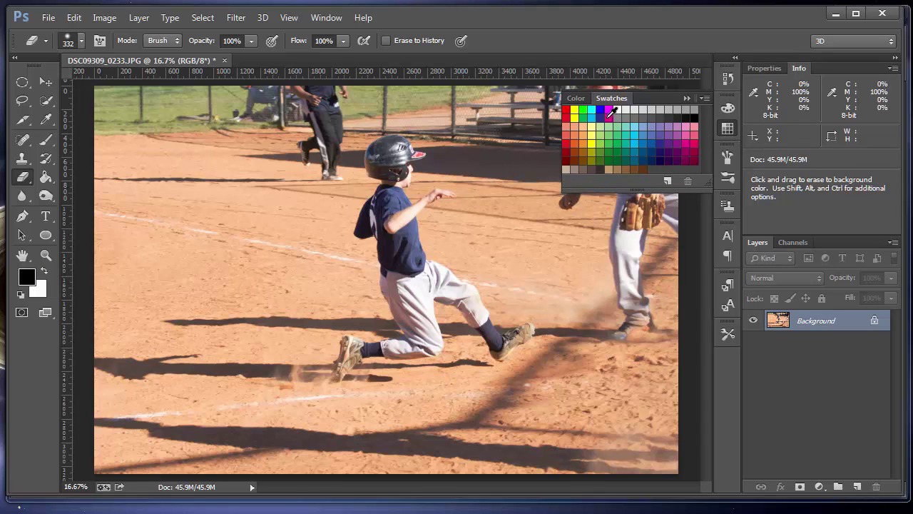
pyautogui.click(573, 97)
pyautogui.click(612, 98)
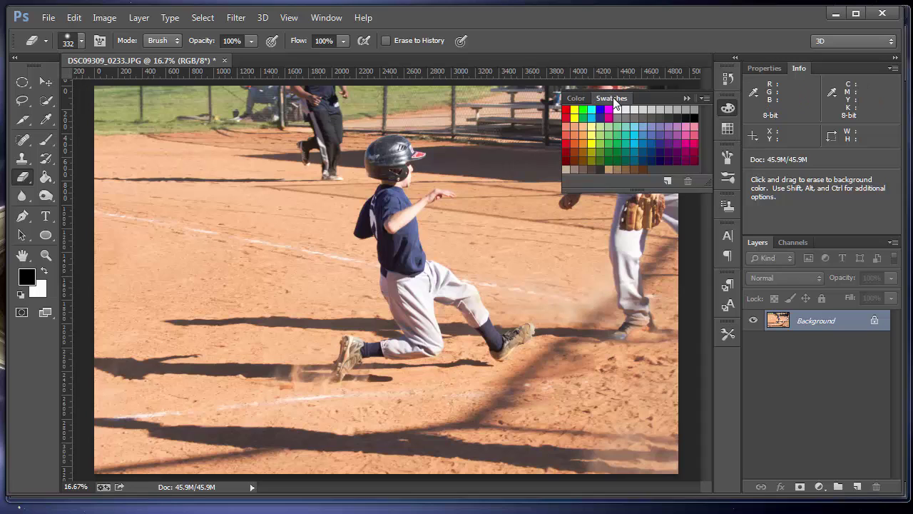
pyautogui.click(582, 99)
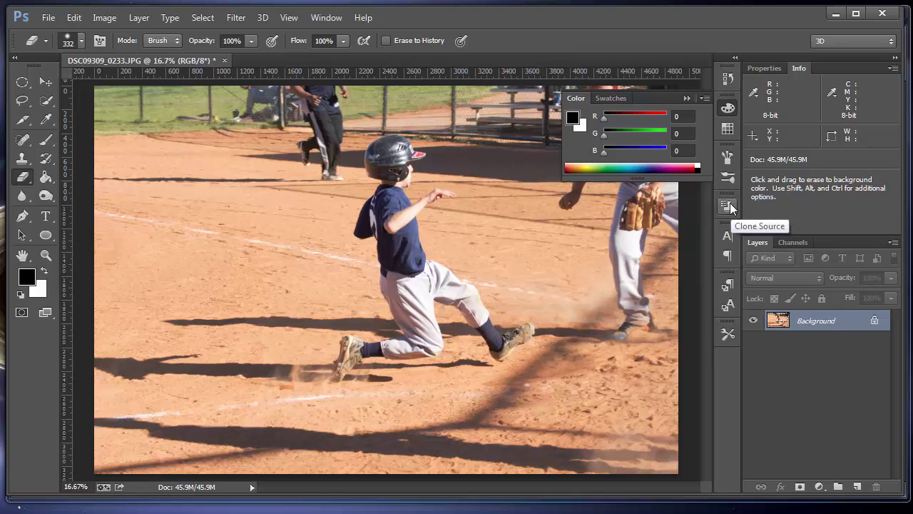
pyautogui.click(728, 256)
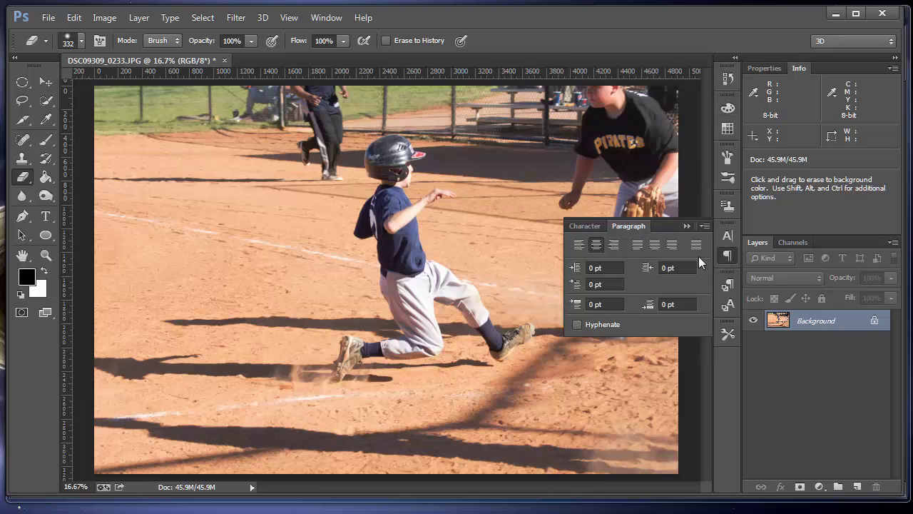
pyautogui.click(731, 234)
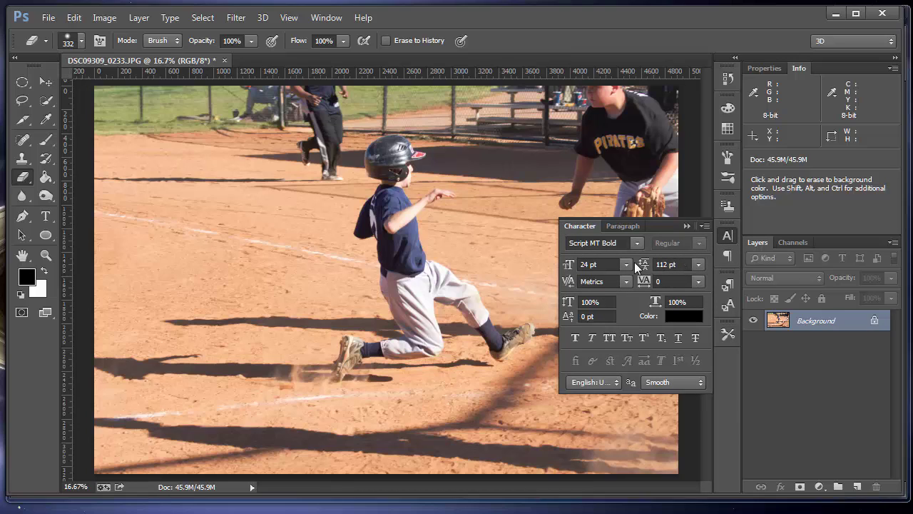
# Look over the Paragraph Styles settings and put them away again.
pyautogui.click(677, 337)
pyautogui.click(725, 285)
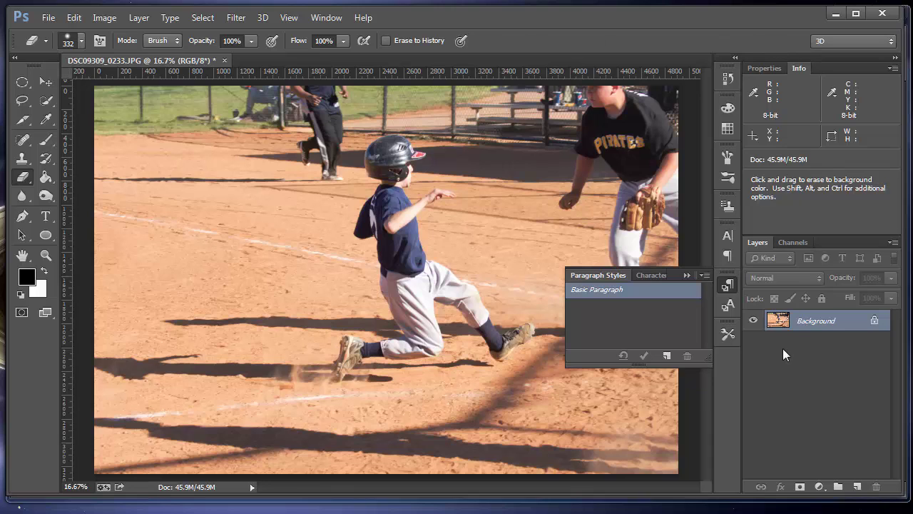
pyautogui.click(688, 275)
# Show the Brush settings, look through the available brush tip shapes, and hide the settings again.
pyautogui.click(321, 17)
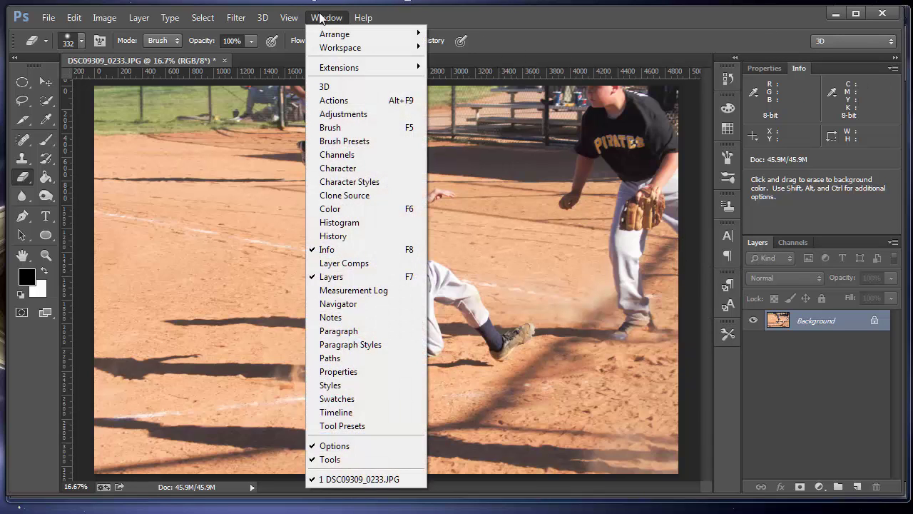
pyautogui.click(340, 133)
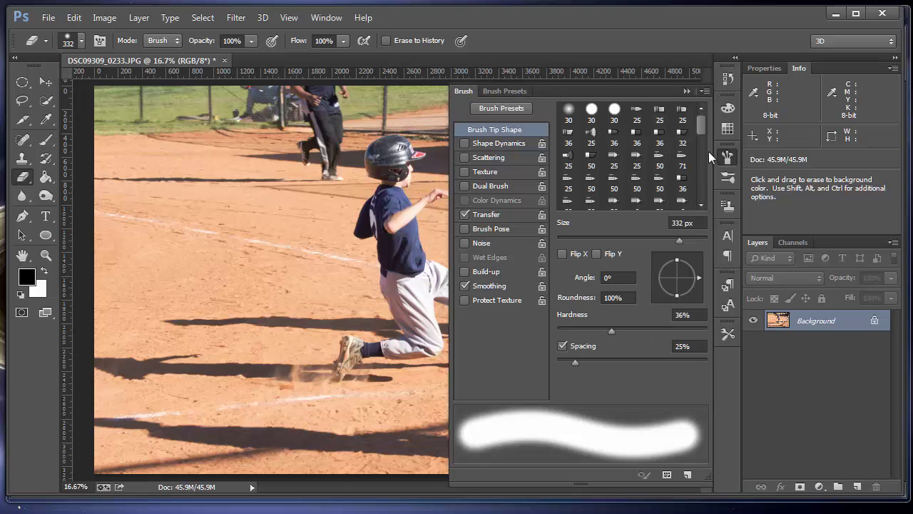
pyautogui.scroll(-2, 699, 144)
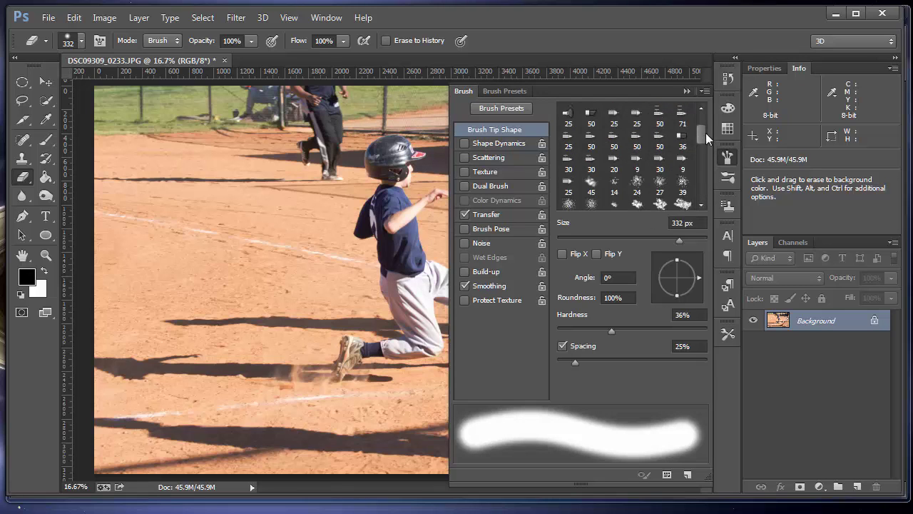
pyautogui.scroll(3, 706, 133)
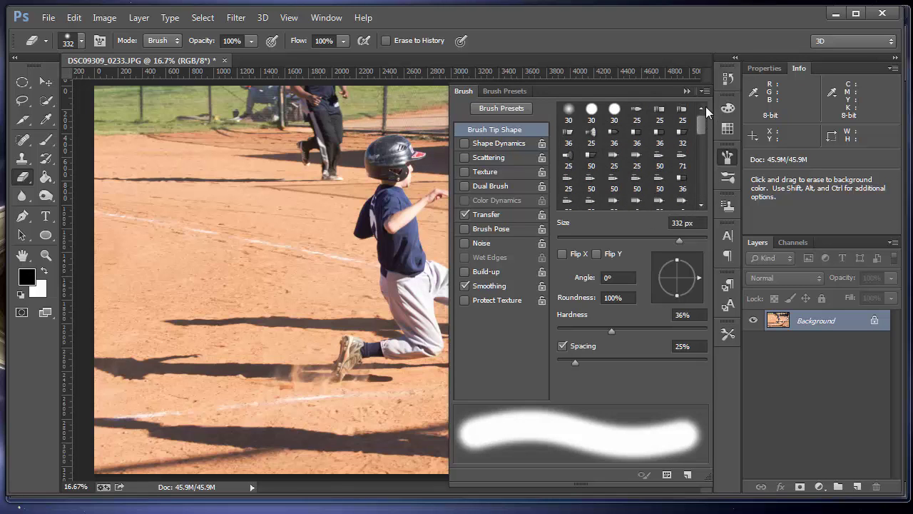
pyautogui.click(326, 18)
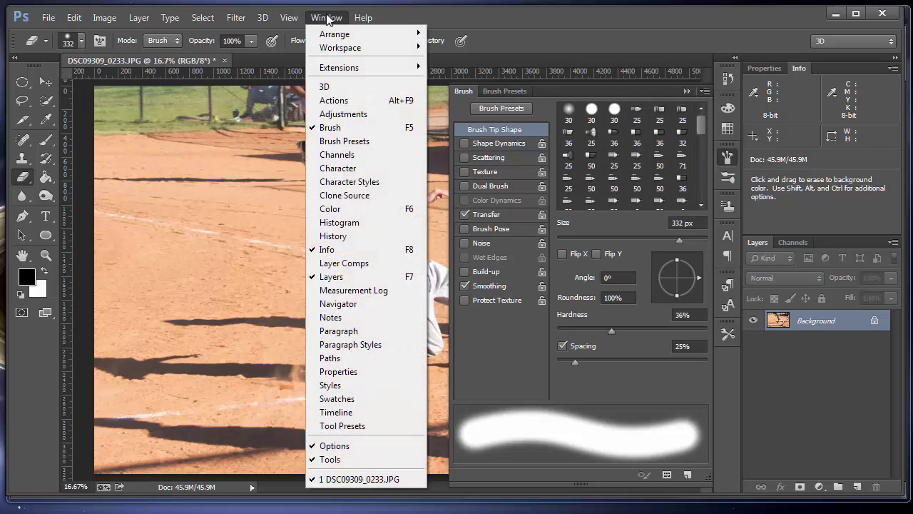
pyautogui.click(329, 127)
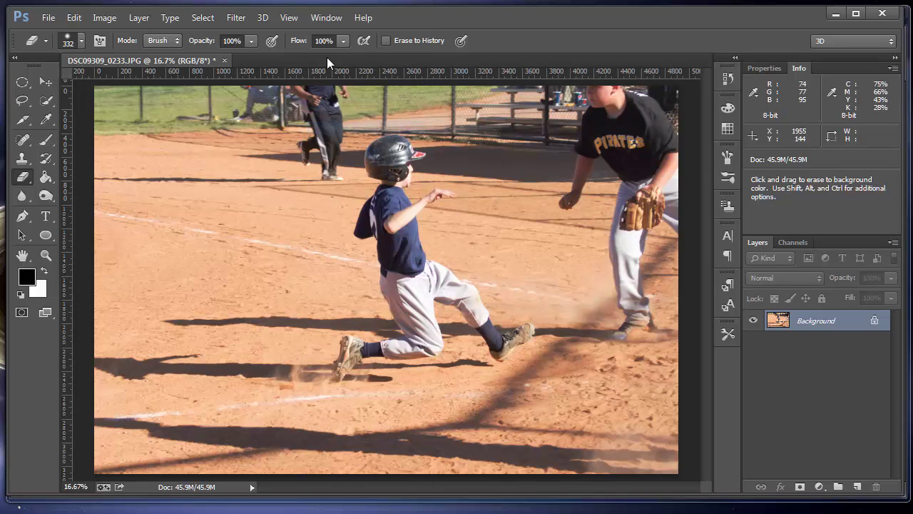
# Hide the Tools panel and bring it back, and try the full screen view of the photo.
pyautogui.click(338, 21)
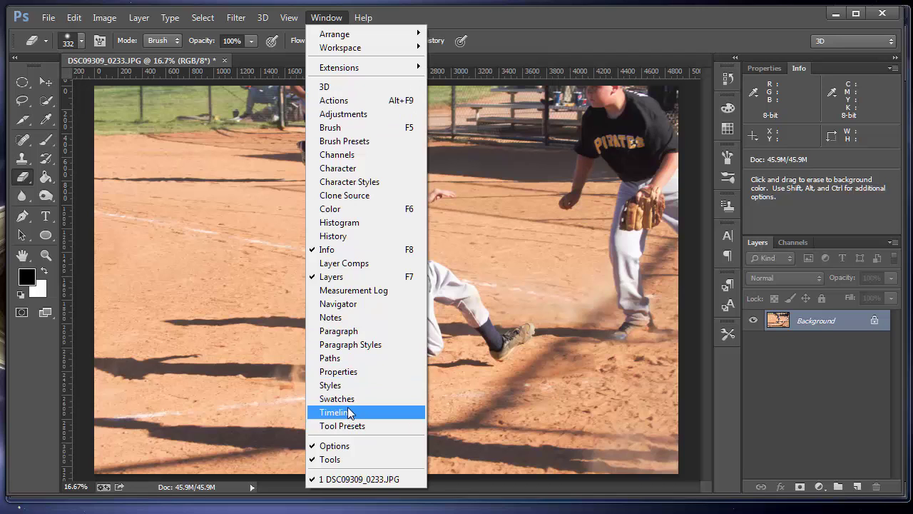
pyautogui.moveTo(375, 33)
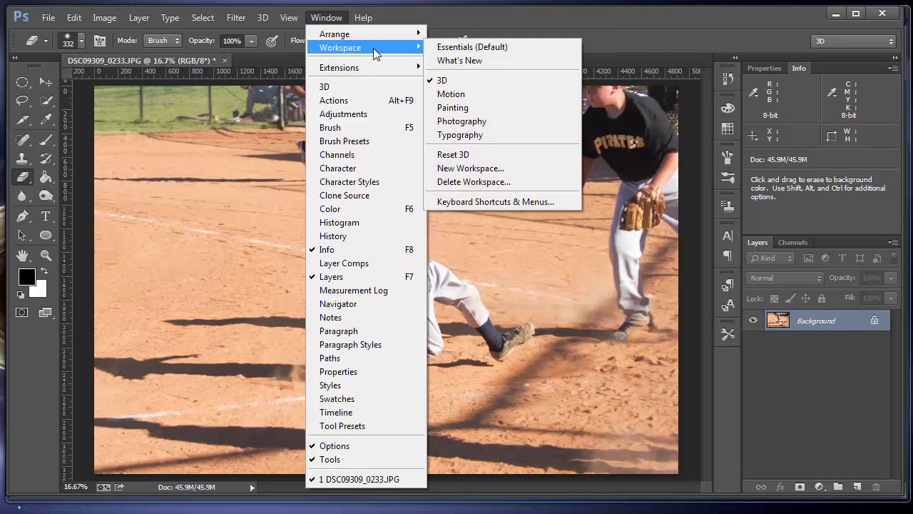
pyautogui.click(372, 461)
pyautogui.click(326, 17)
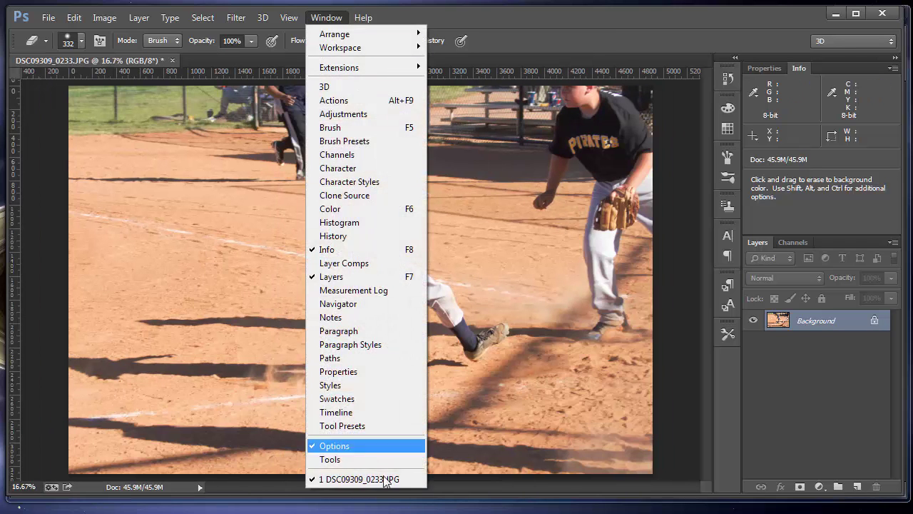
pyautogui.click(372, 460)
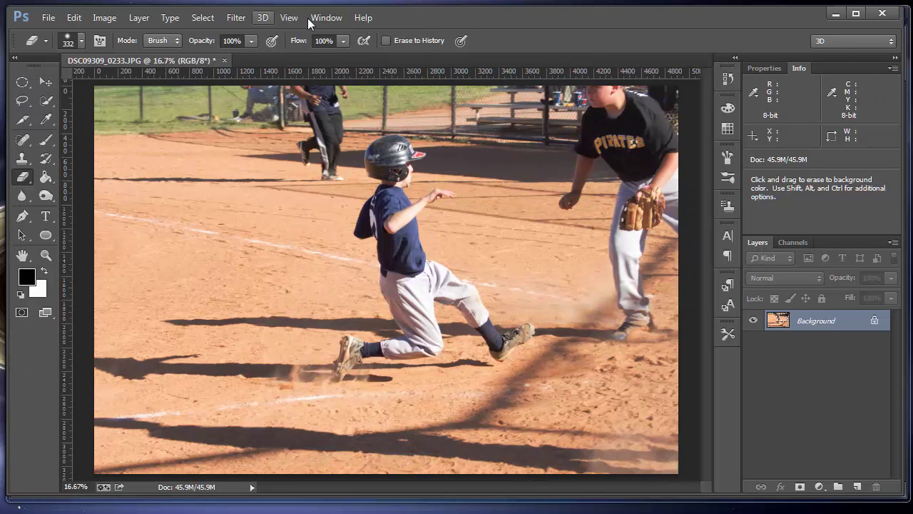
pyautogui.press('f')
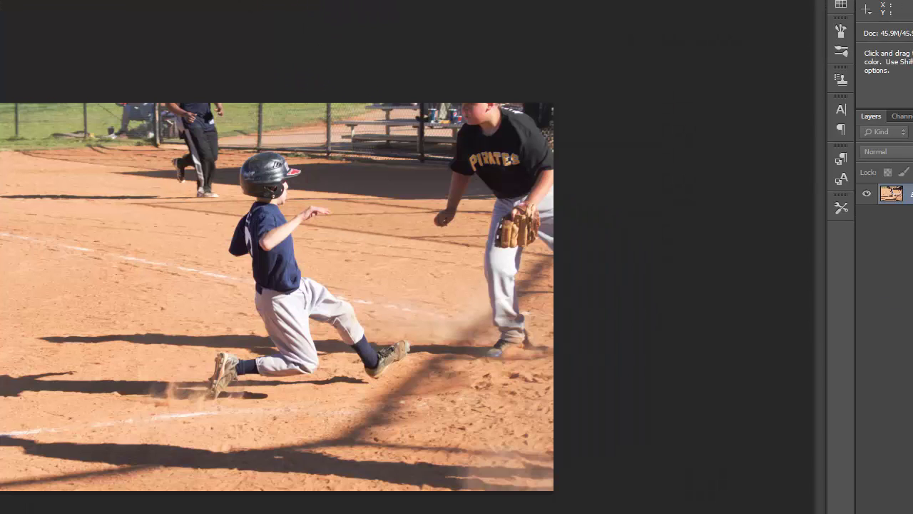
pyautogui.press('f')
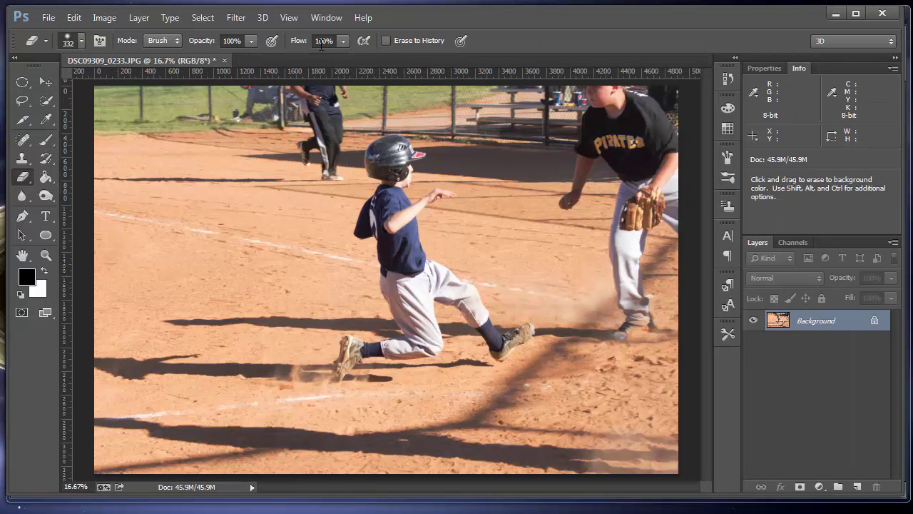
# Hide the tool options bar and display it again.
pyautogui.click(330, 18)
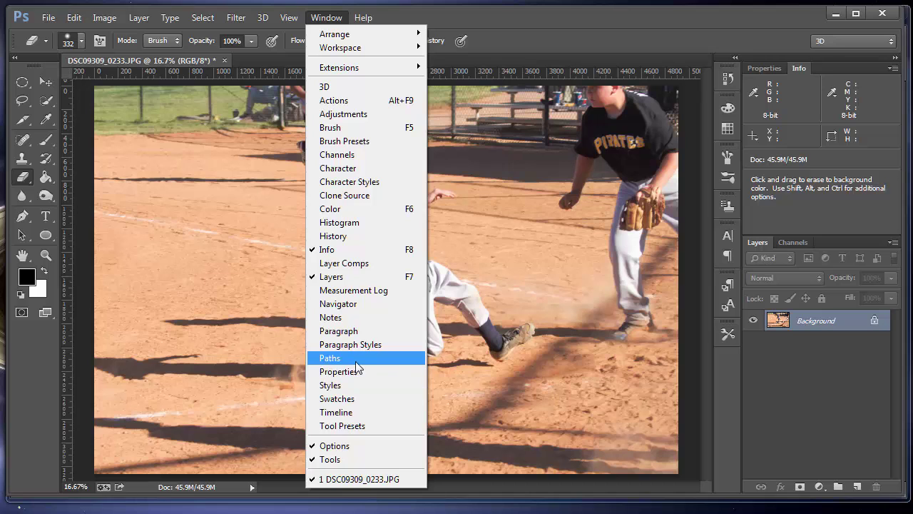
pyautogui.click(381, 446)
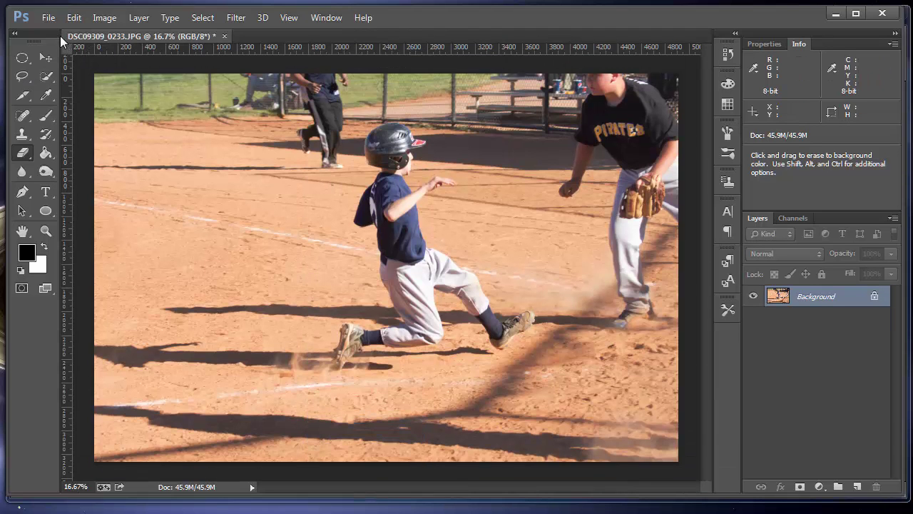
pyautogui.click(314, 17)
pyautogui.click(330, 446)
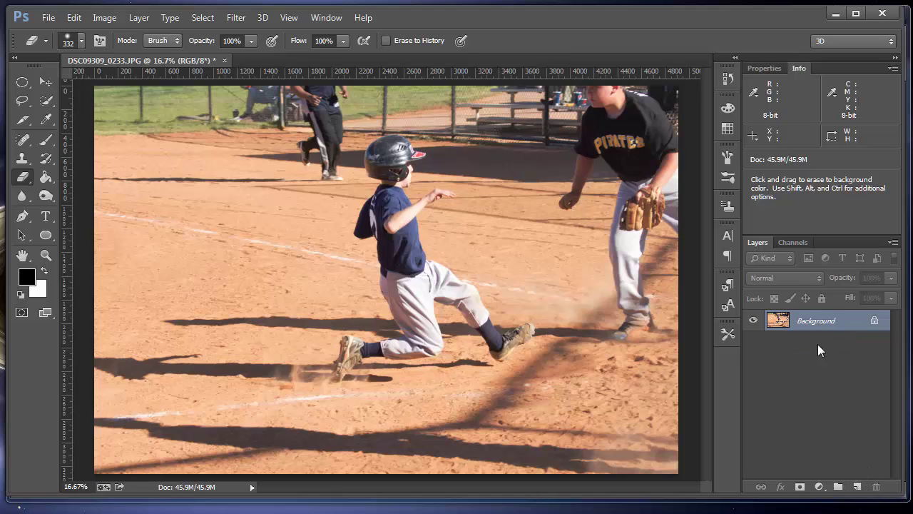
# Duplicate the Background layer and add a new empty layer above the copy.
pyautogui.moveTo(818, 323); pyautogui.dragTo(858, 485)
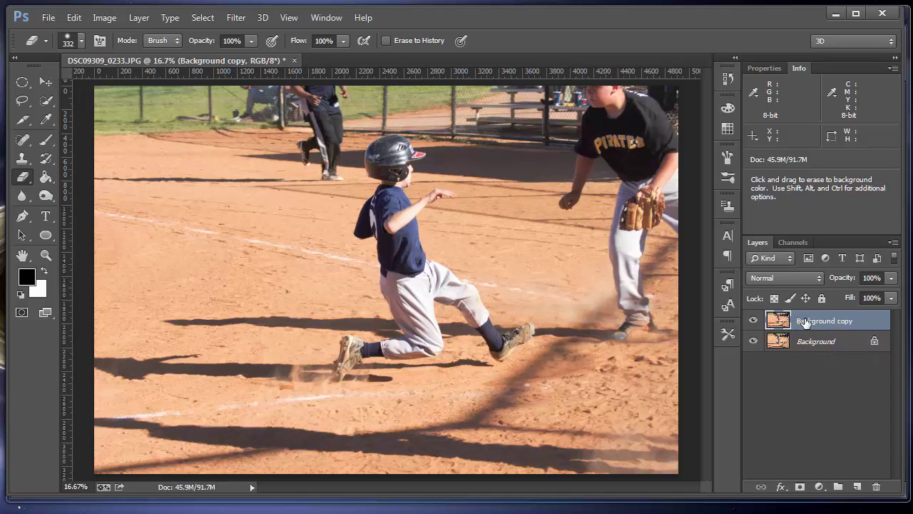
pyautogui.click(858, 486)
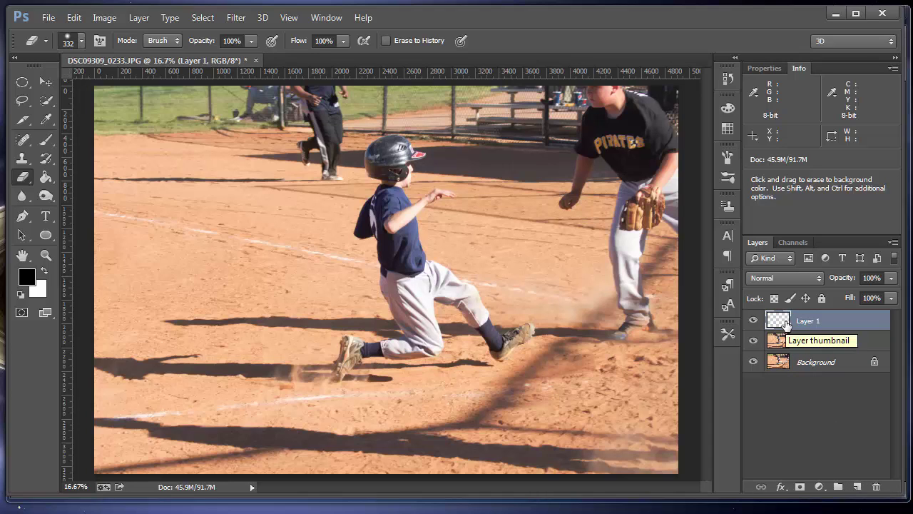
# Paint a black scribble over the sliding player on Layer 1 with a 90 px brush, and toggle that layer's visibility off and on.
pyautogui.click(43, 141)
pyautogui.moveTo(446, 161)
pyautogui.mouseDown()
pyautogui.moveTo(315, 207)
pyautogui.moveTo(355, 248)
pyautogui.moveTo(476, 241)
pyautogui.moveTo(505, 285)
pyautogui.moveTo(416, 365)
pyautogui.moveTo(388, 370)
pyautogui.moveTo(491, 299)
pyautogui.moveTo(517, 246)
pyautogui.moveTo(389, 239)
pyautogui.moveTo(368, 201)
pyautogui.moveTo(401, 166)
pyautogui.moveTo(392, 234)
pyautogui.moveTo(460, 371)
pyautogui.mouseUp()
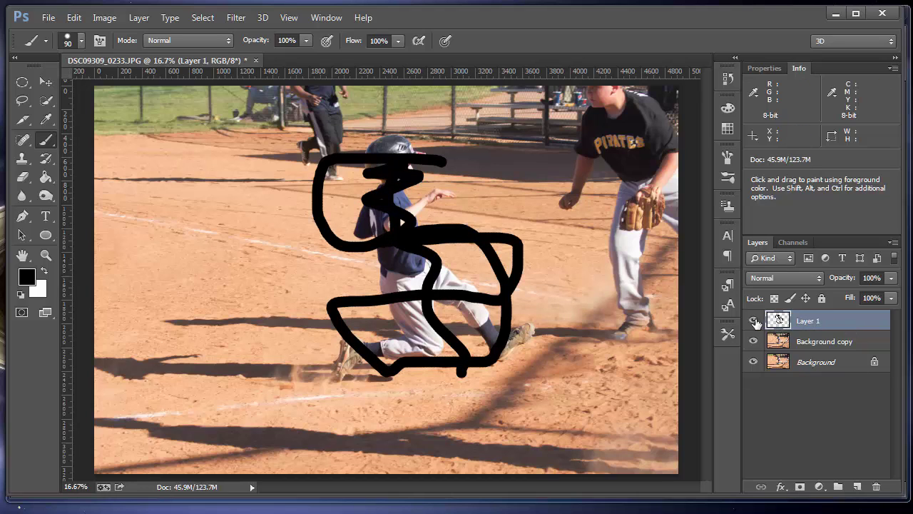
pyautogui.click(755, 322)
pyautogui.click(754, 322)
pyautogui.click(754, 322)
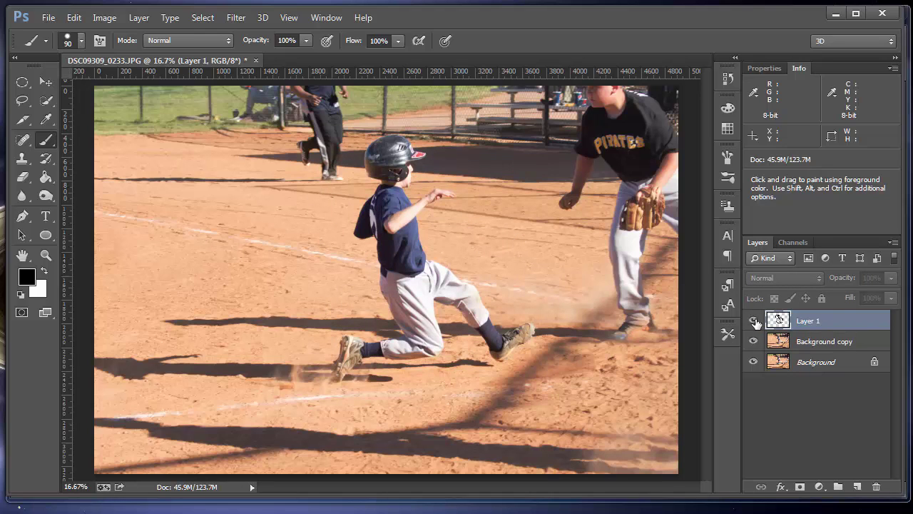
pyautogui.click(754, 322)
pyautogui.click(754, 321)
pyautogui.click(754, 321)
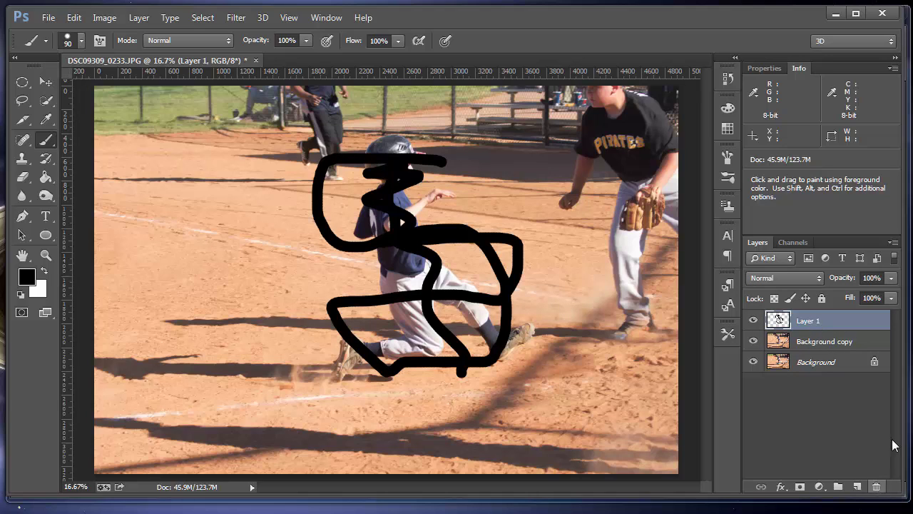
# Delete the scribbled Layer 1 and undo the deletion.
pyautogui.press('Delete')
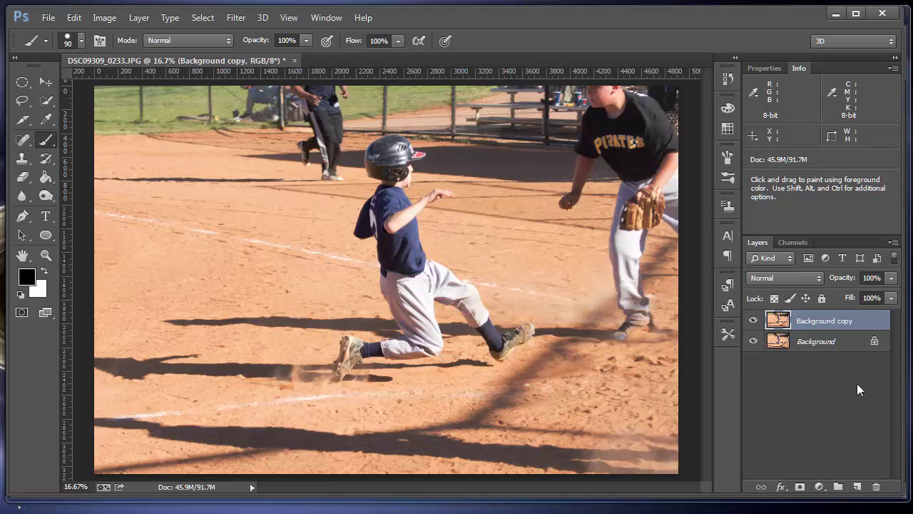
pyautogui.hotkey('ctrl', 'z')
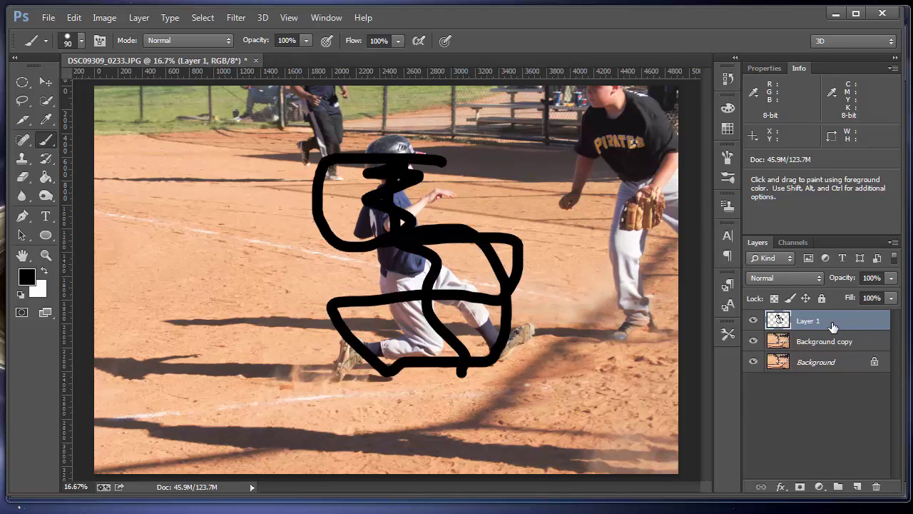
pyautogui.moveTo(832, 327); pyautogui.dragTo(878, 462)
# Delete the scribbled Layer 1, and look over the layer blend modes without changing from Normal.
pyautogui.click(789, 278)
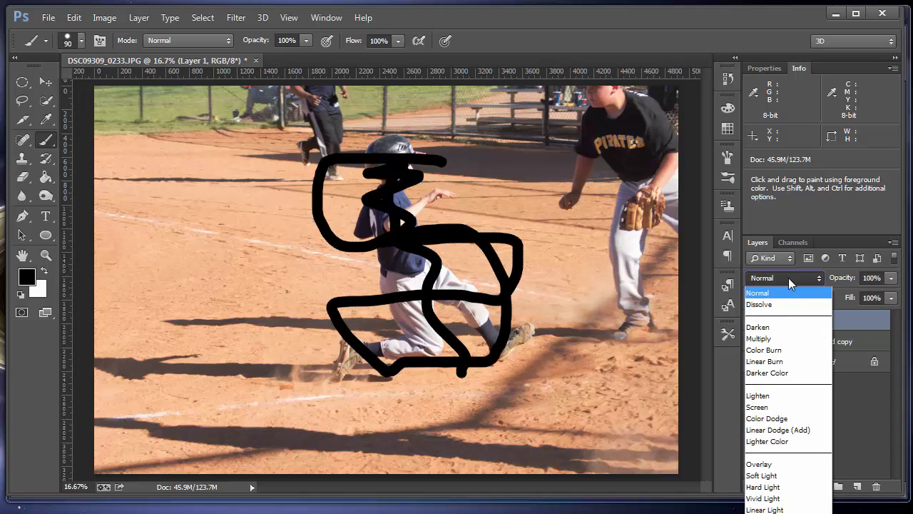
pyautogui.click(788, 278)
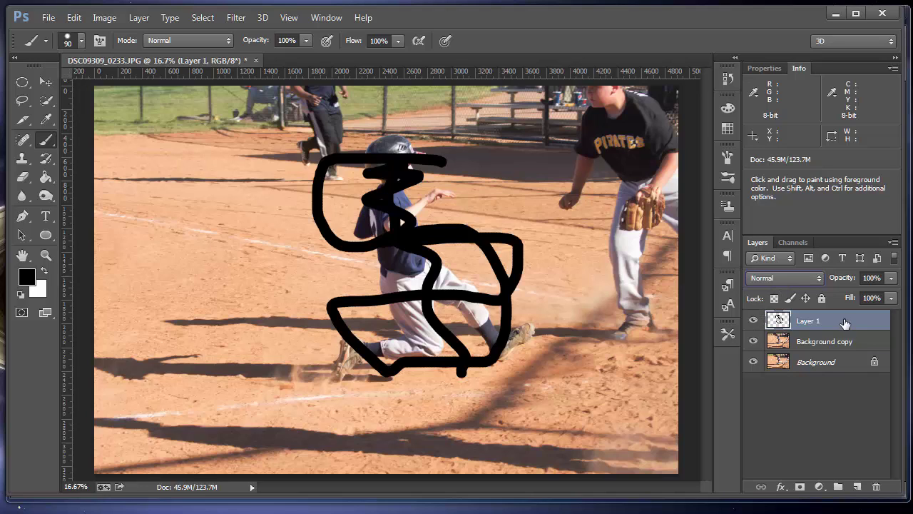
pyautogui.moveTo(846, 322)
pyautogui.mouseDown()
pyautogui.moveTo(862, 471)
pyautogui.moveTo(876, 486)
pyautogui.mouseUp()
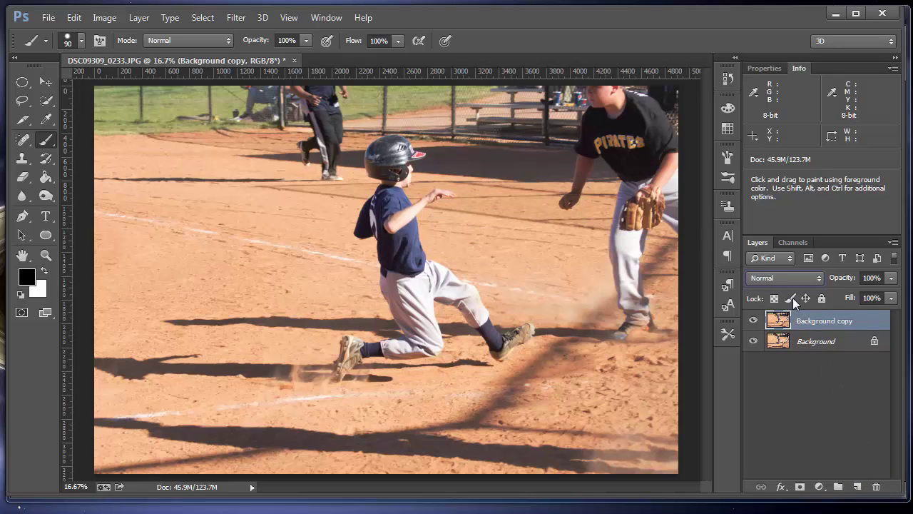
pyautogui.click(809, 276)
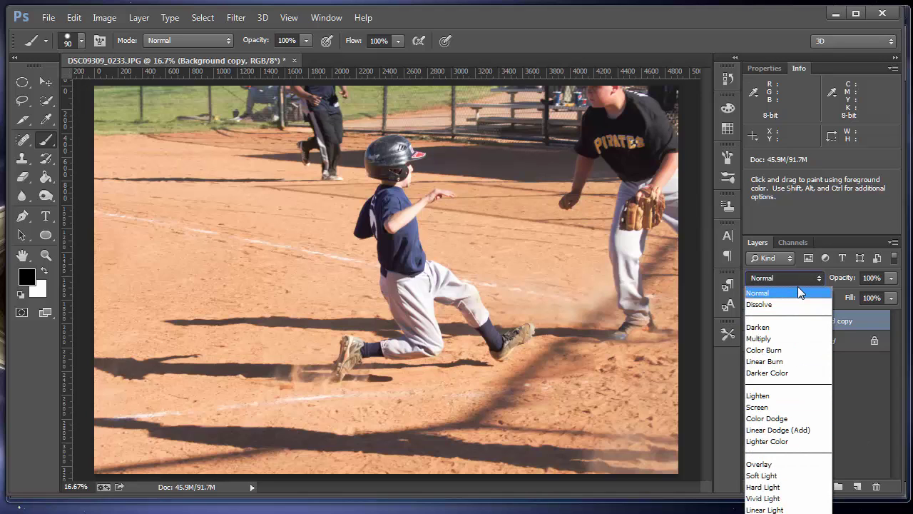
pyautogui.click(797, 276)
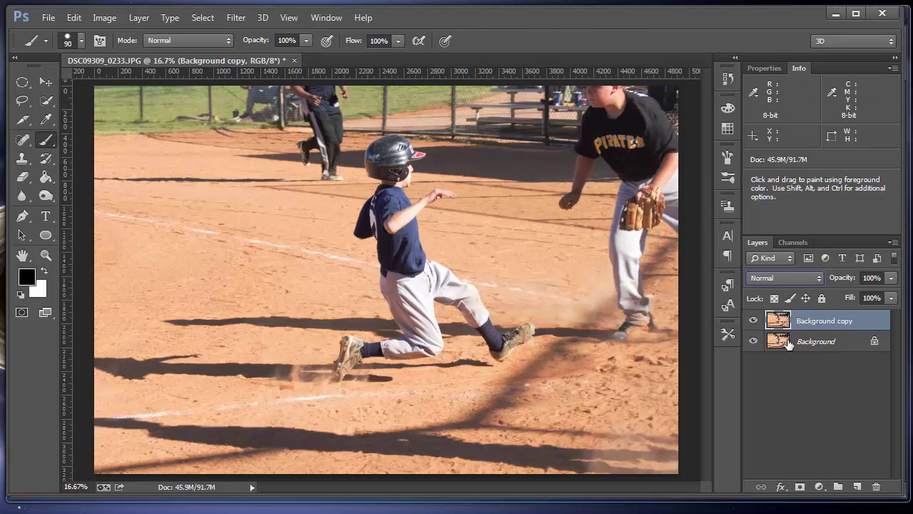
# Activate the Move tool, and switch the status bar readout through Adobe Drive and the document profile to scratch sizes.
pyautogui.click(45, 84)
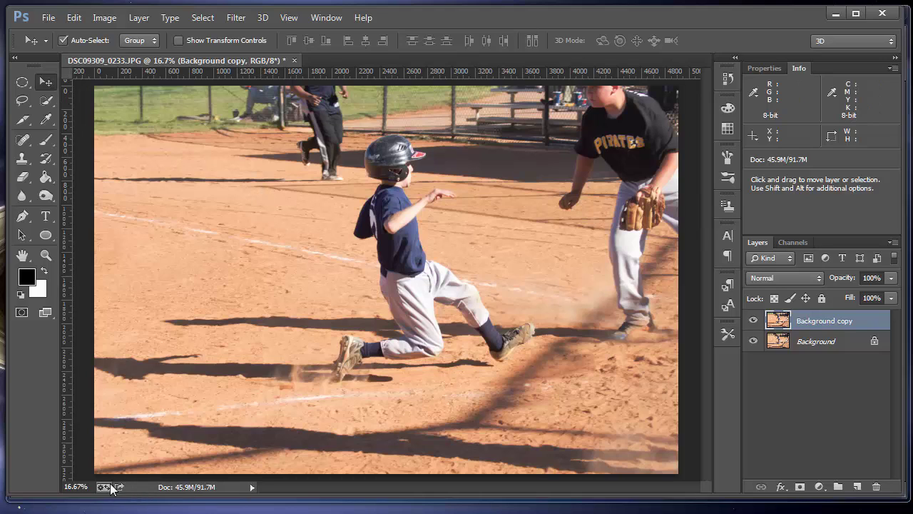
pyautogui.click(252, 490)
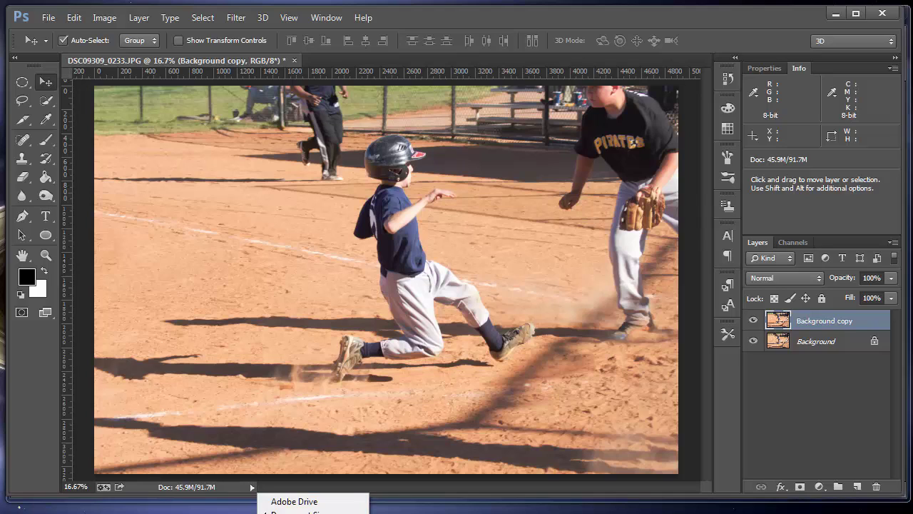
pyautogui.click(304, 505)
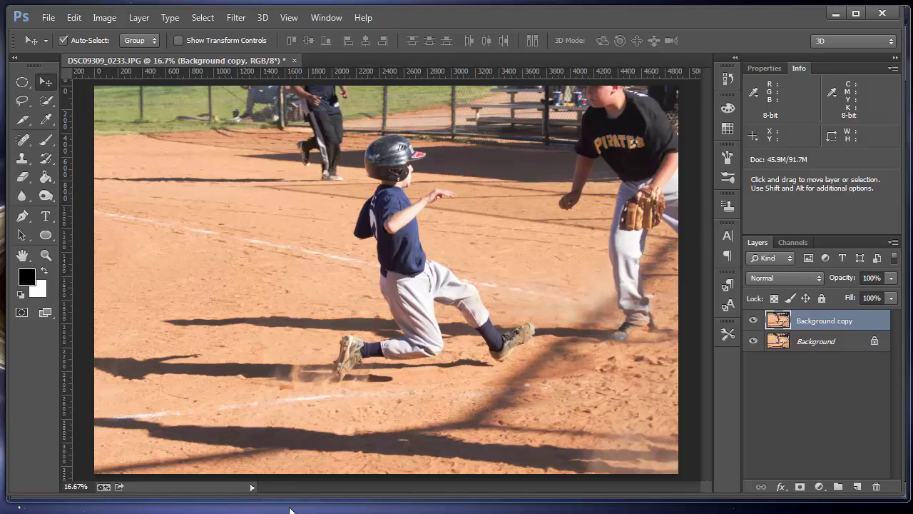
pyautogui.click(252, 488)
pyautogui.click(252, 488)
pyautogui.click(252, 488)
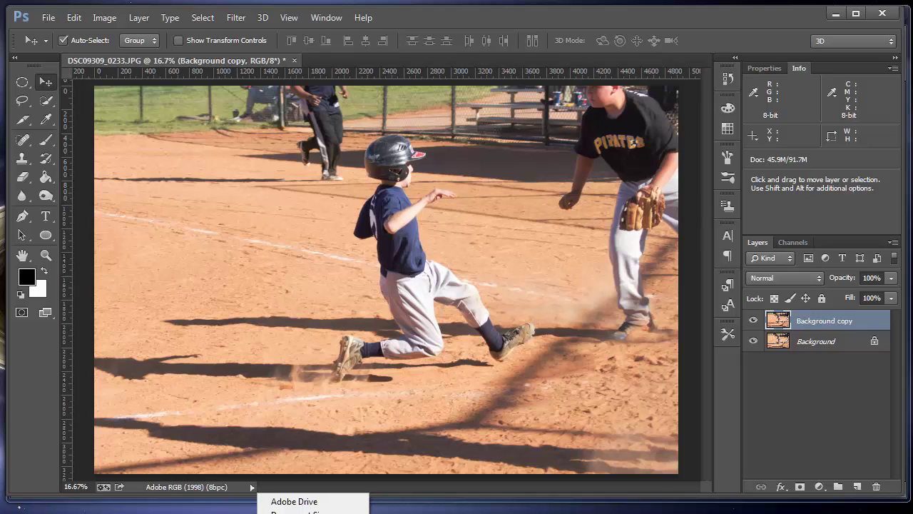
pyautogui.click(307, 513)
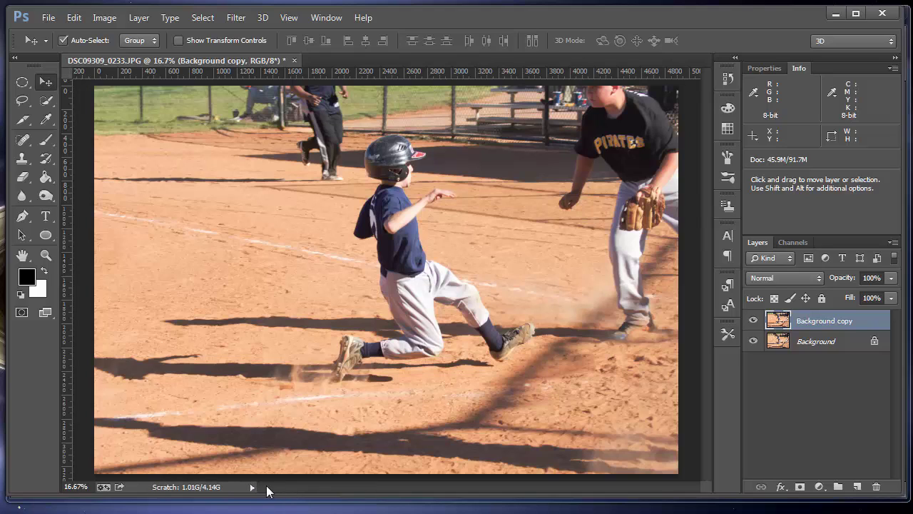